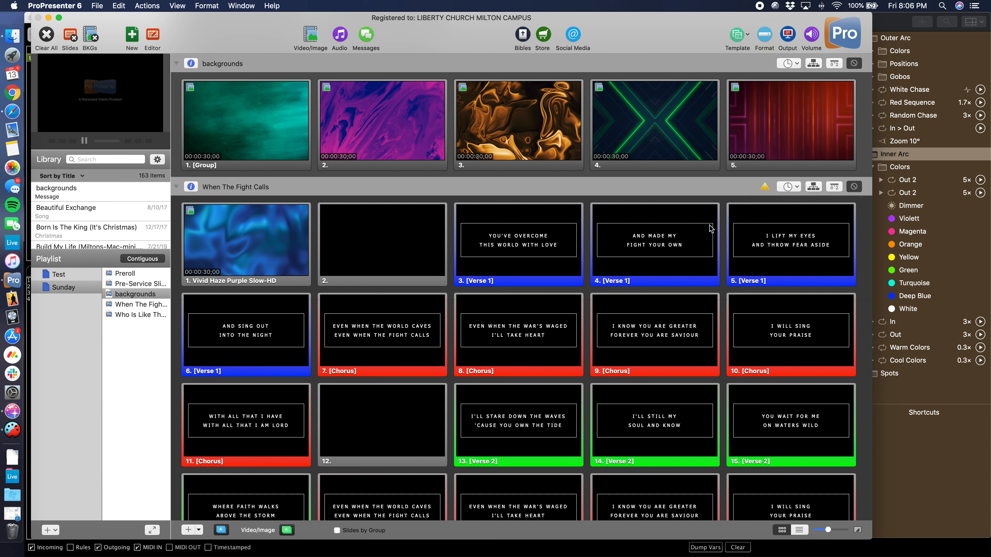
# Show the gold liquid background, the third slide in the backgrounds document, live and view the Video/Image bin's contents.
pyautogui.click(295, 146)
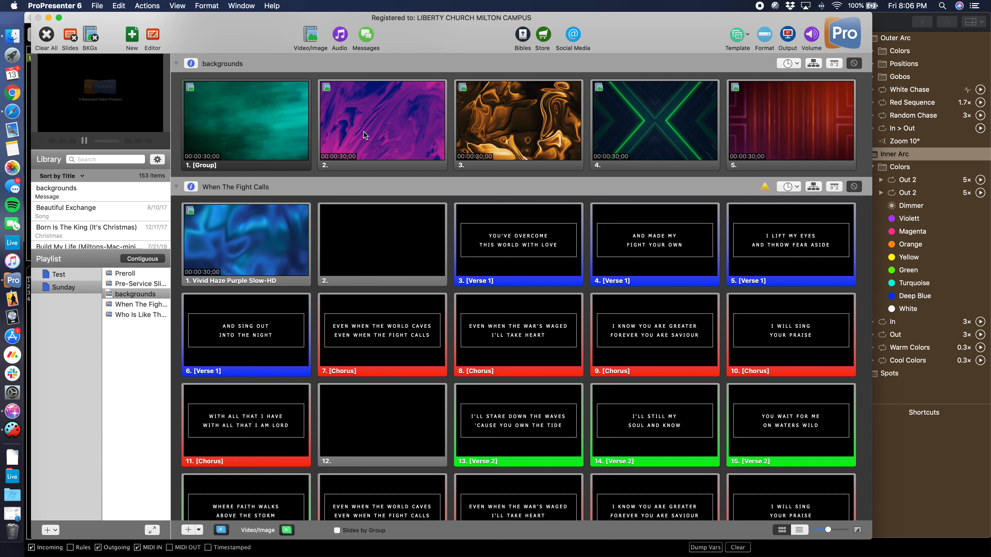
pyautogui.click(365, 132)
pyautogui.click(468, 102)
pyautogui.click(295, 42)
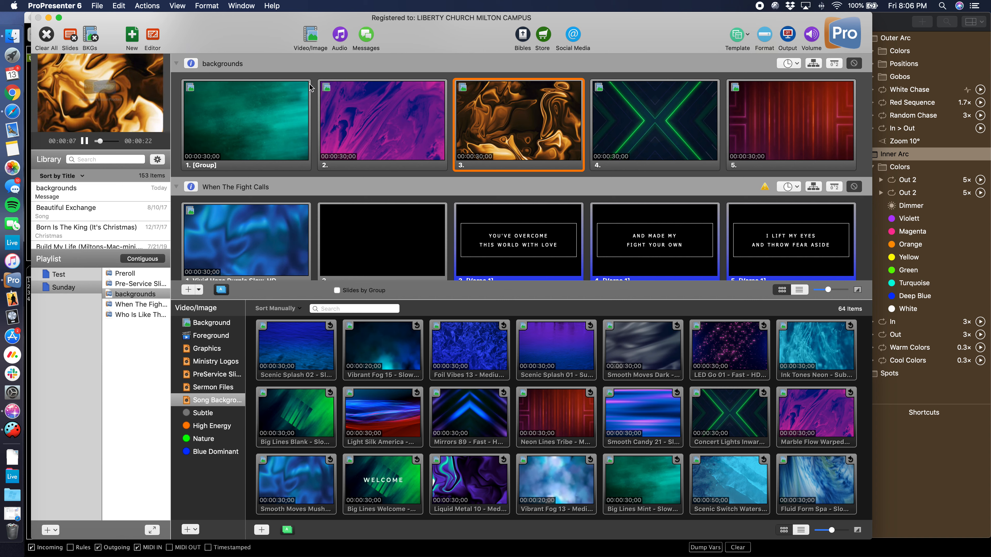
pyautogui.click(311, 35)
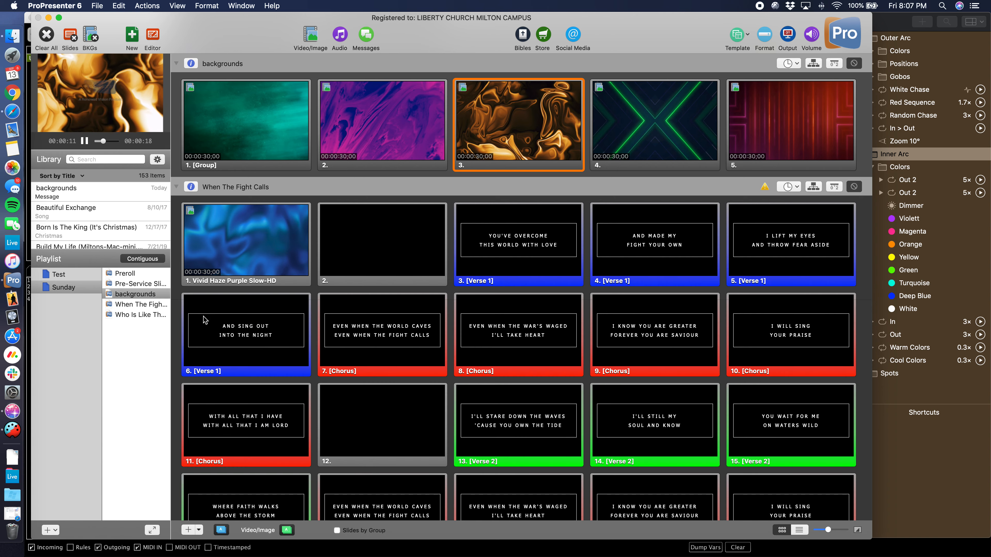
# Trigger several motion backgrounds from the Sunday playlist's backgrounds document, ending on slide 4 with the green lines.
pyautogui.click(58, 288)
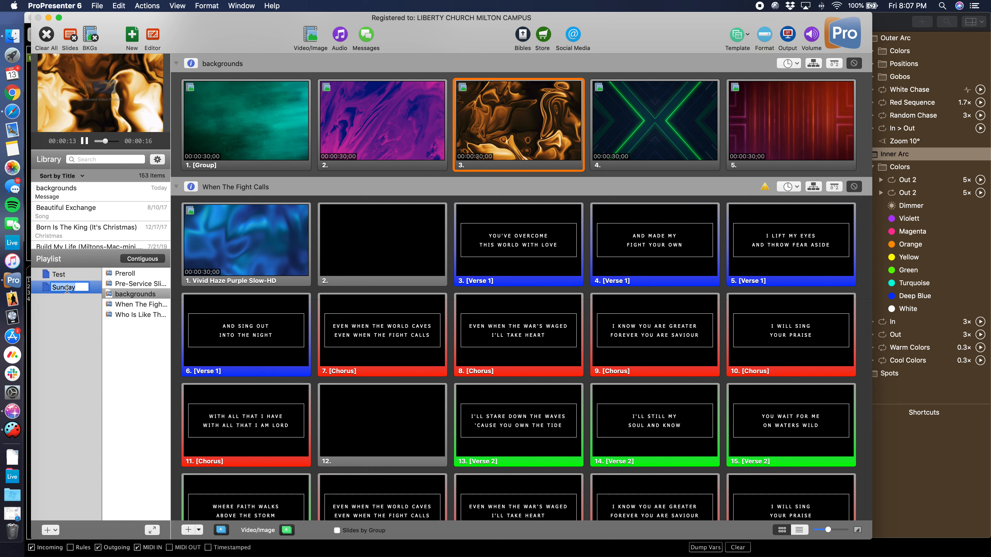
pyautogui.click(79, 307)
pyautogui.click(136, 295)
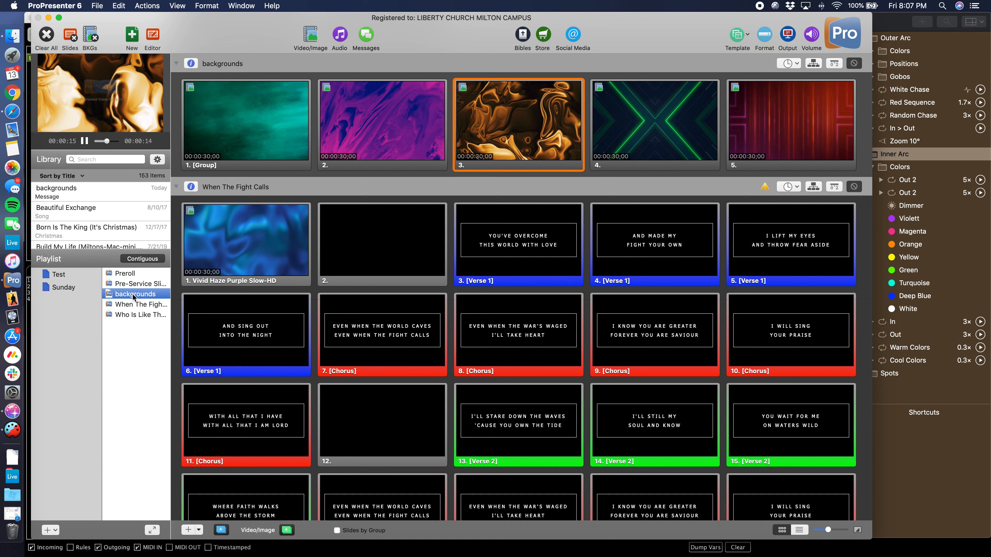
pyautogui.click(414, 129)
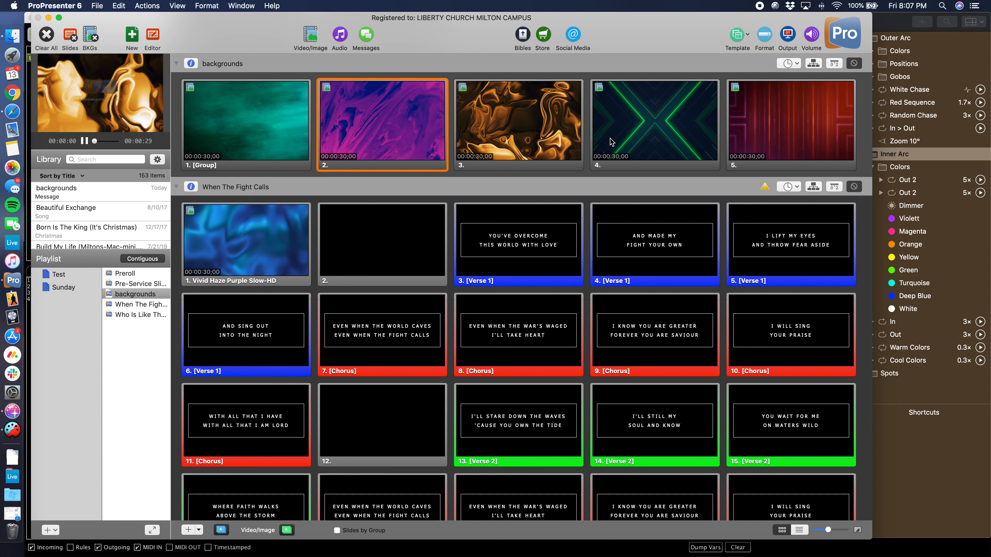
pyautogui.click(630, 133)
pyautogui.click(519, 141)
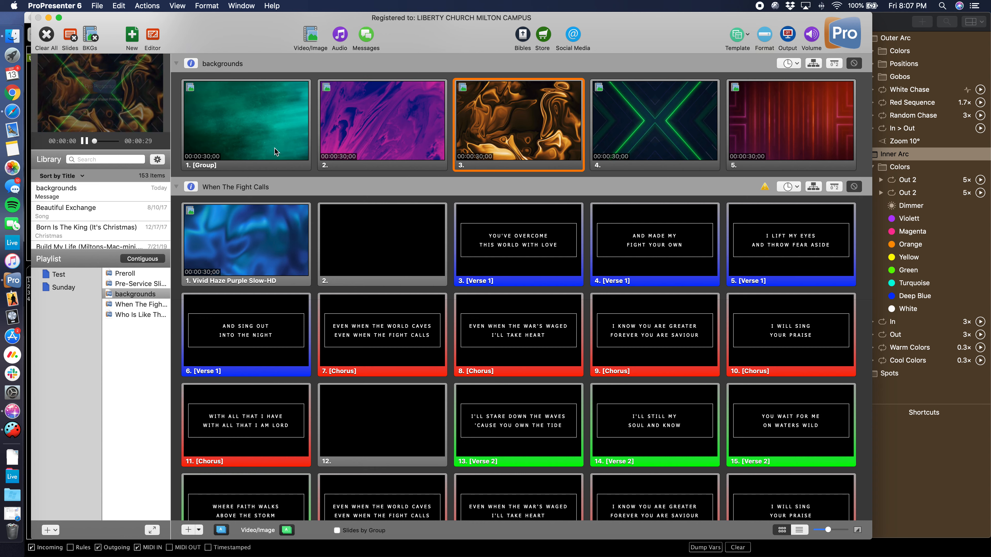
pyautogui.click(268, 147)
pyautogui.click(343, 133)
pyautogui.click(497, 135)
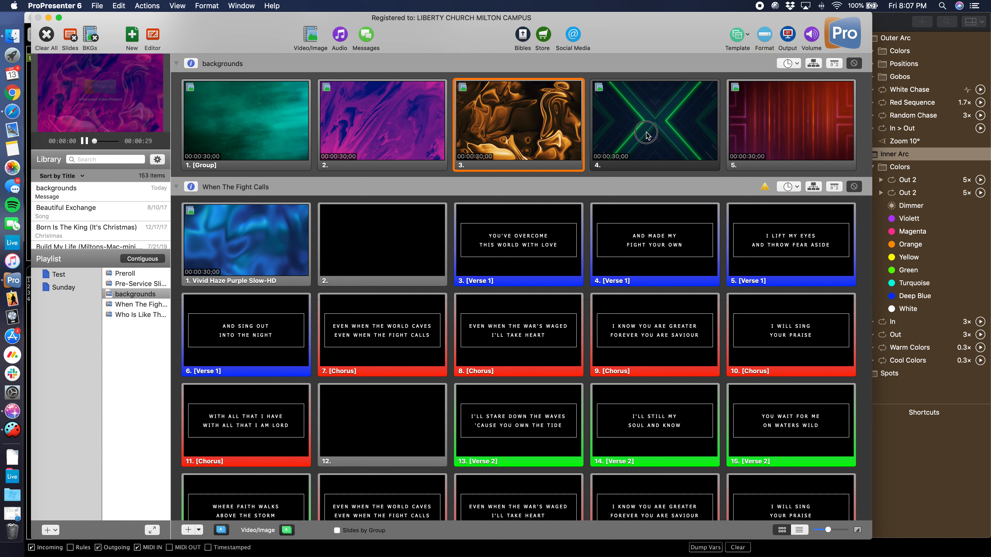
pyautogui.press('Right')
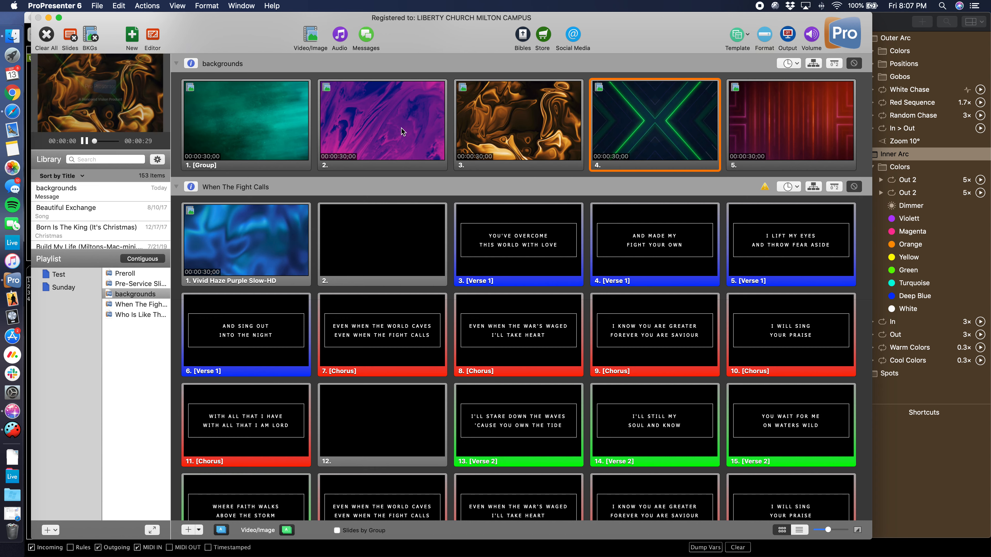
# Show the first Verse 1 slide of Who Is Like The Lord live, and return to backgrounds to trigger the teal first slide.
pyautogui.click(132, 314)
pyautogui.click(307, 186)
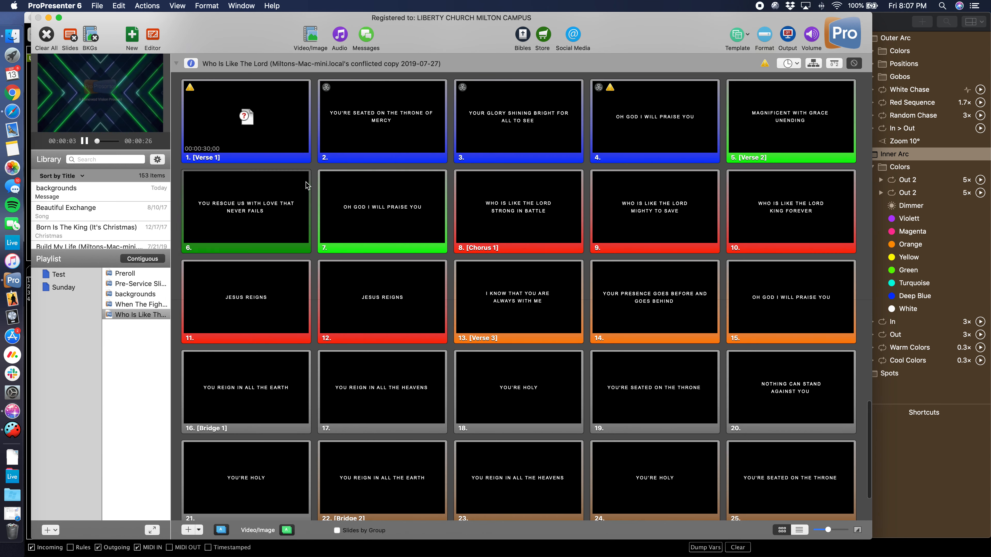
pyautogui.click(297, 155)
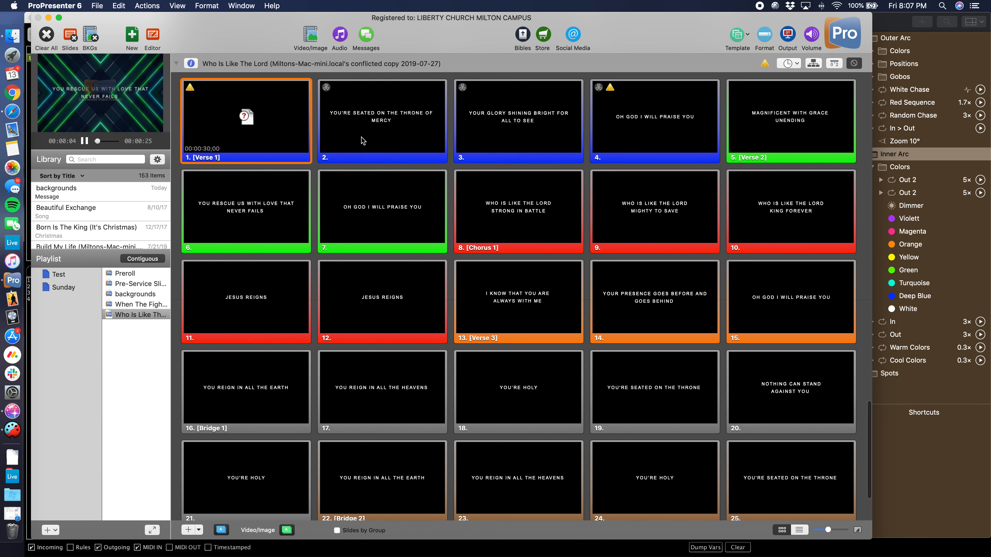
pyautogui.click(136, 295)
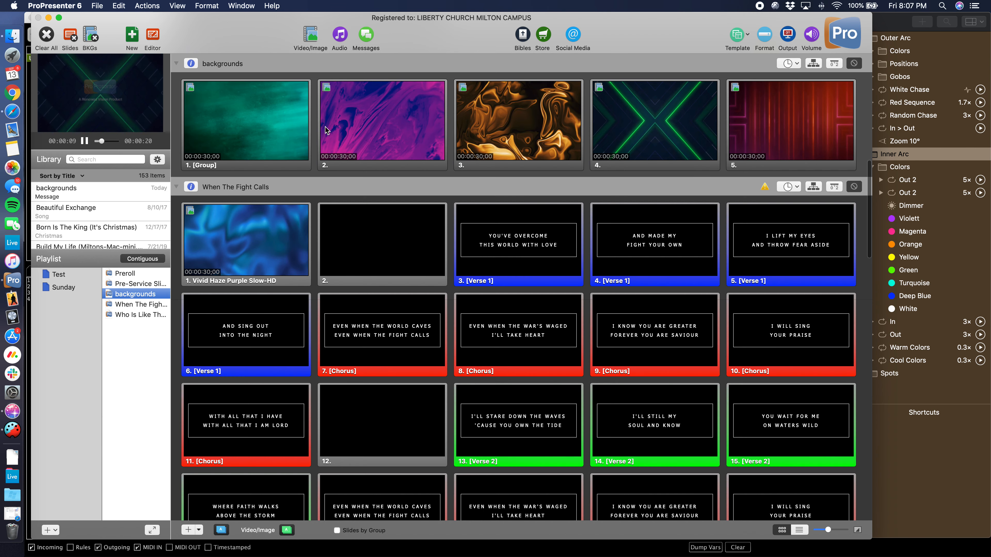
pyautogui.click(298, 124)
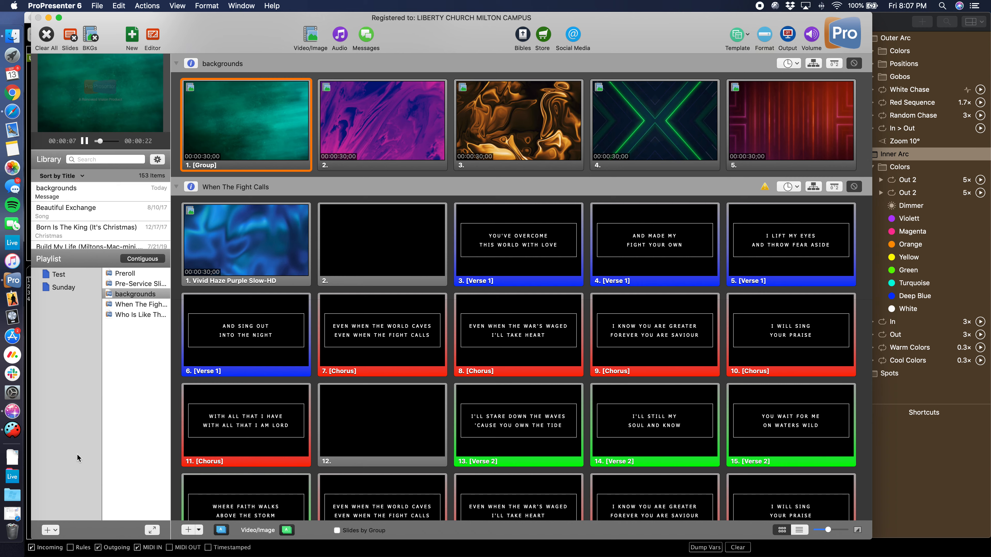
# Switch to Lightkey and review the MIDI ports used for its external MIDI control.
pyautogui.click(934, 466)
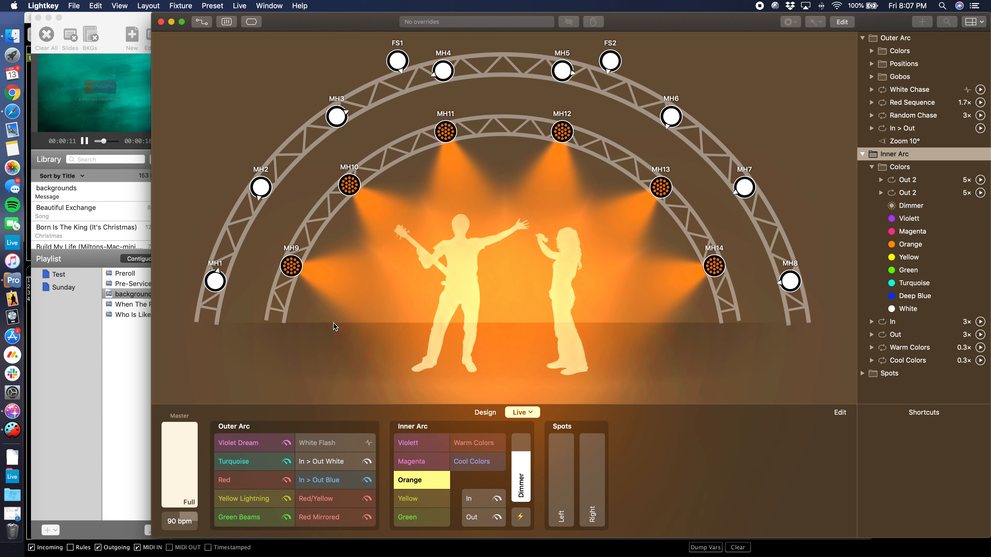
pyautogui.click(459, 301)
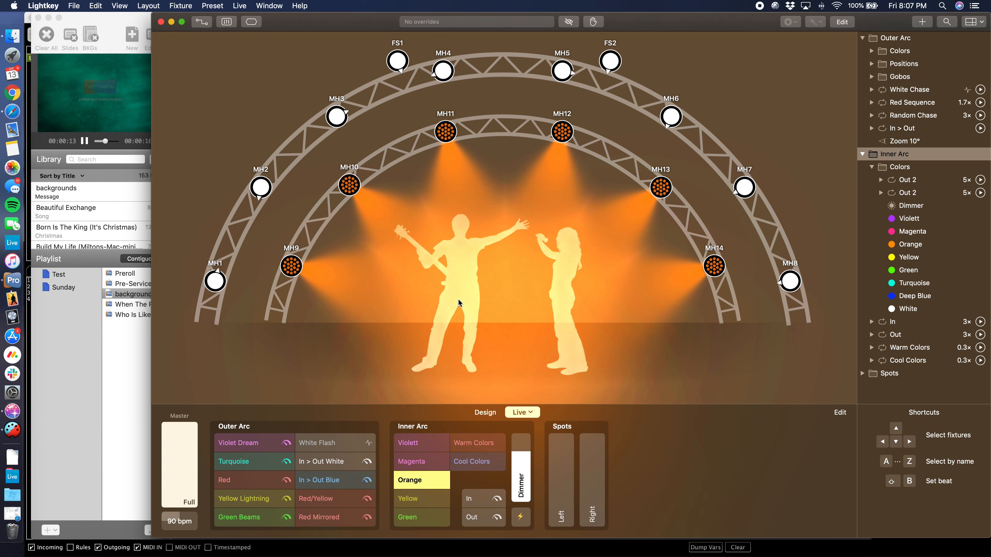
pyautogui.press('super+grave')
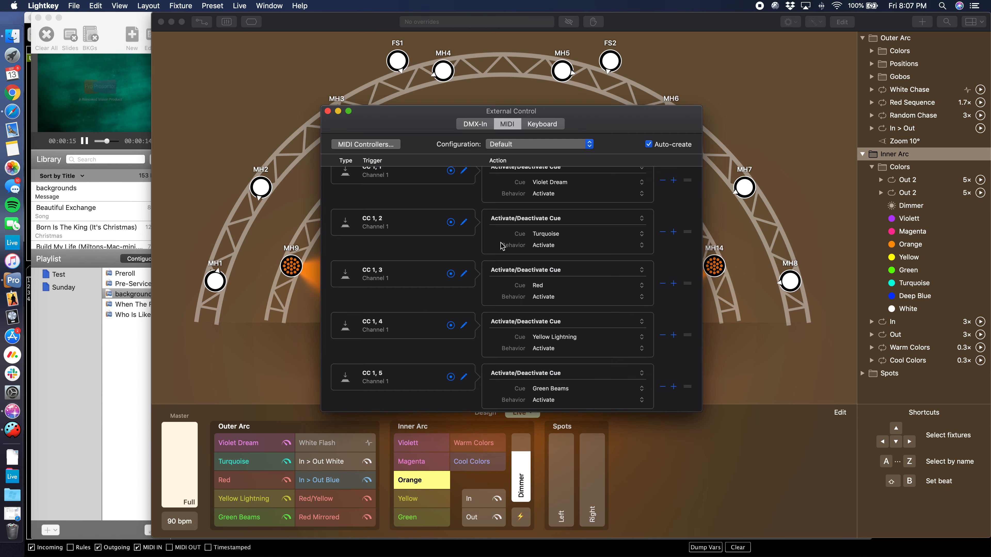
pyautogui.moveTo(441, 129); pyautogui.dragTo(440, 123)
pyautogui.click(365, 138)
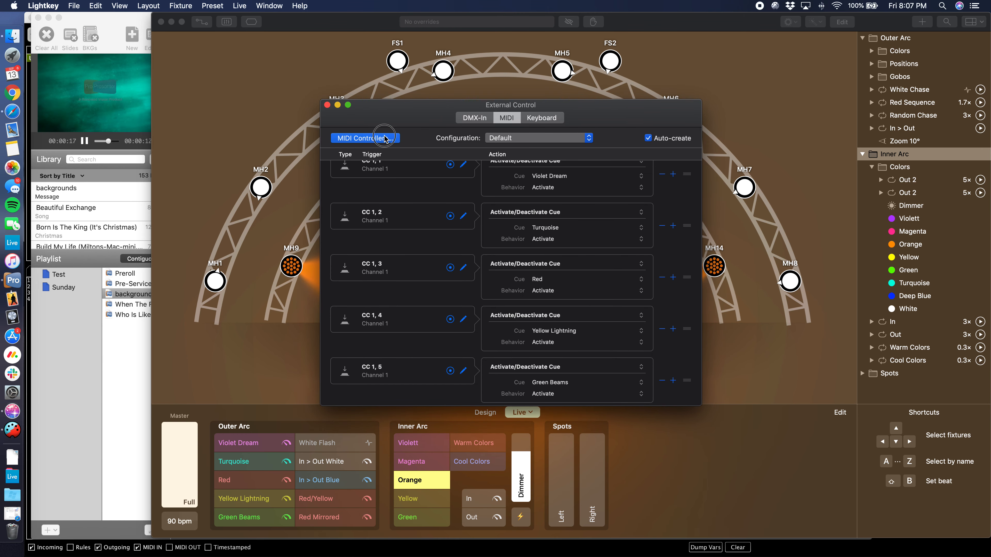
pyautogui.scroll(-5, 465, 213)
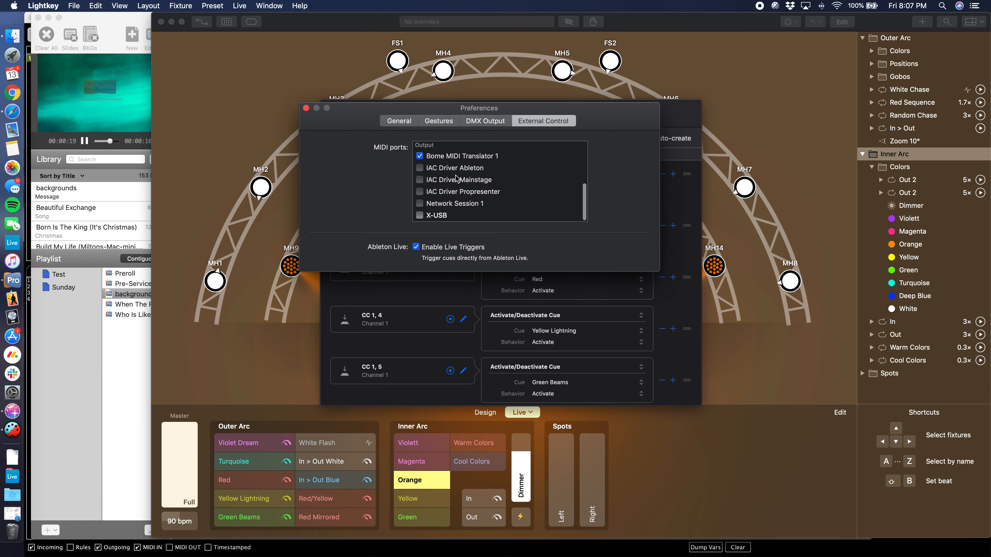
pyautogui.click(306, 107)
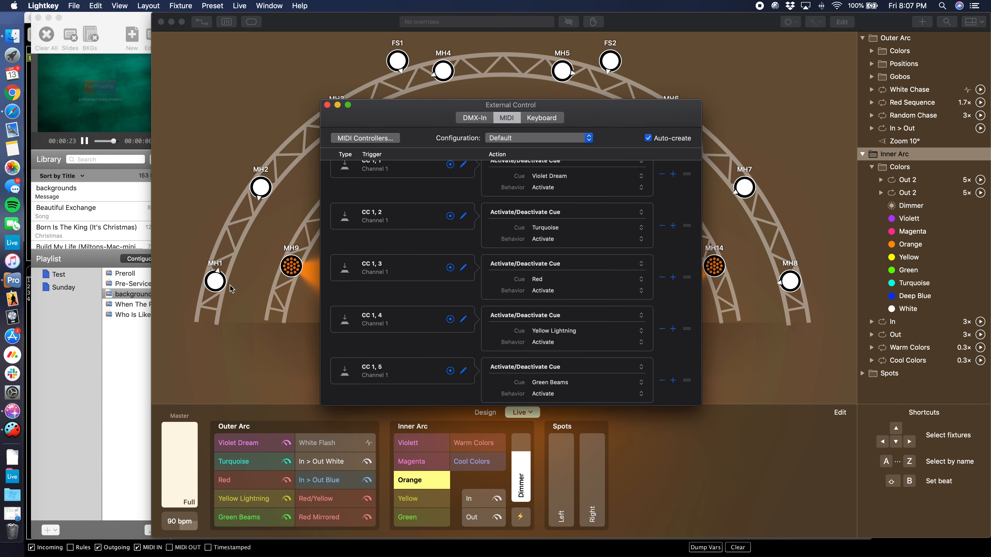
# Switch to Bome MIDI Translator Pro and add three new translators to the untitled project.
pyautogui.click(18, 435)
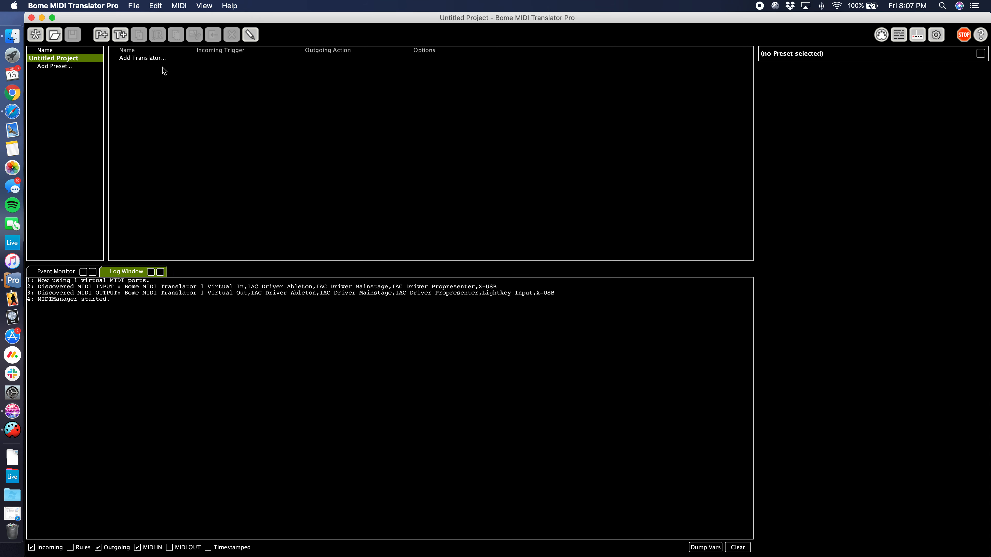
pyautogui.click(165, 58)
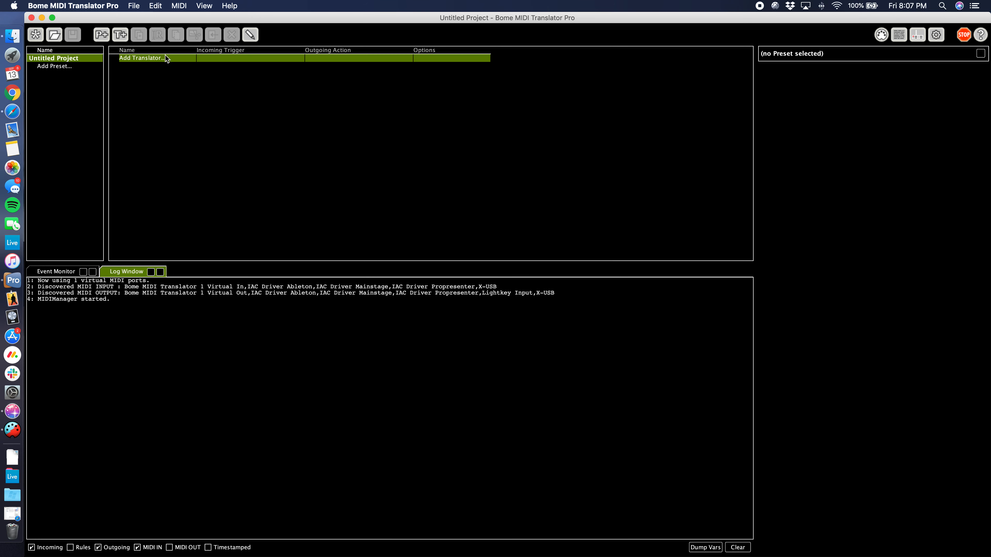
pyautogui.click(165, 56)
pyautogui.click(165, 65)
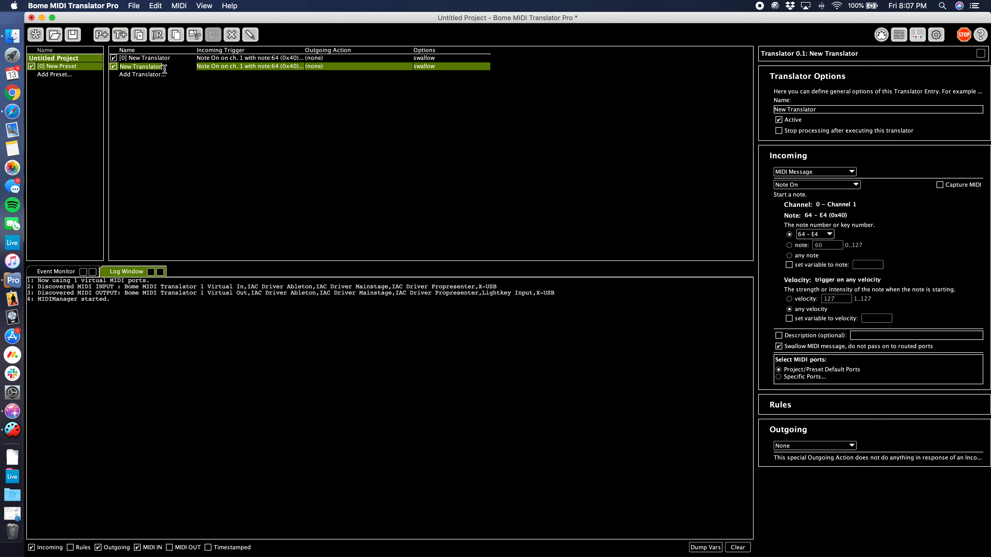
pyautogui.click(162, 73)
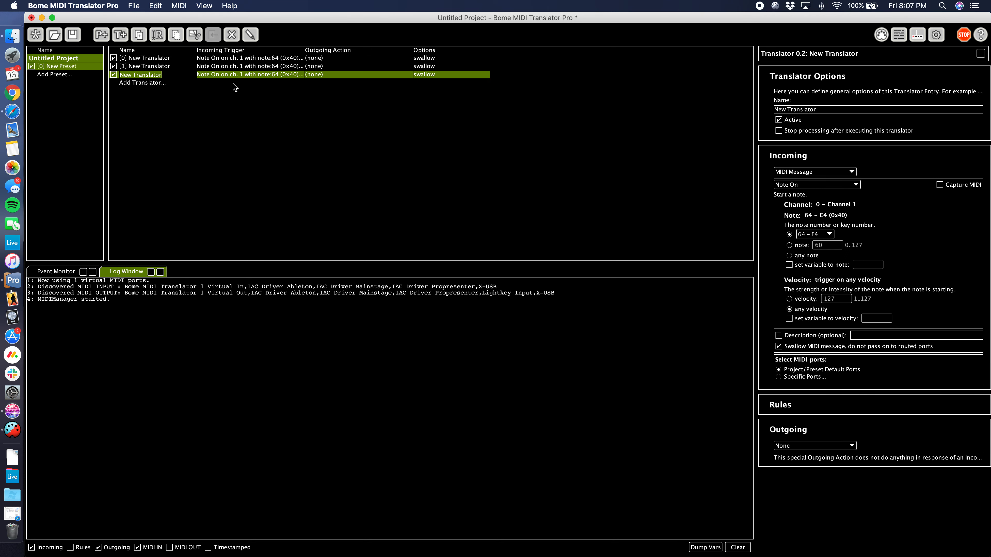
# Set the first translator's incoming MIDI message type to Control Change.
pyautogui.click(305, 59)
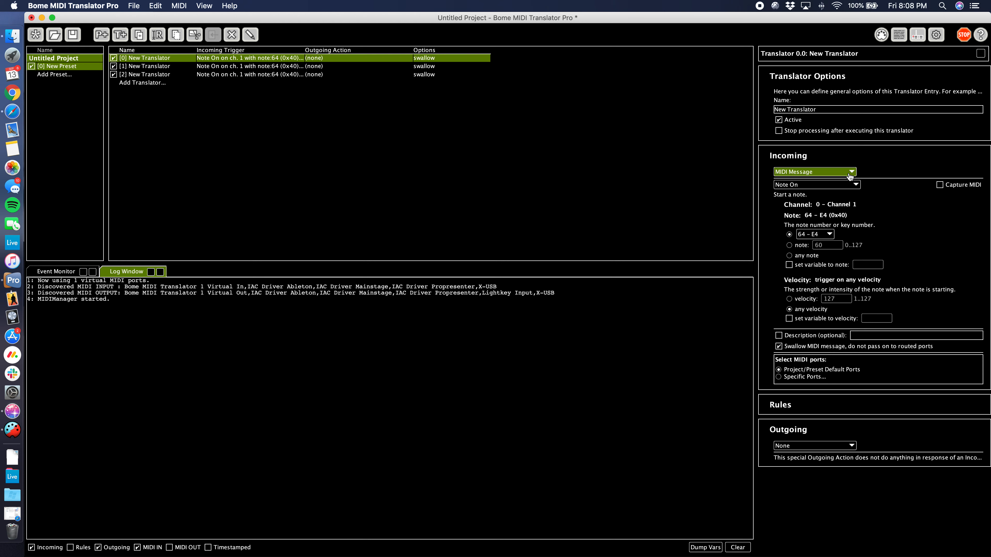
pyautogui.click(812, 172)
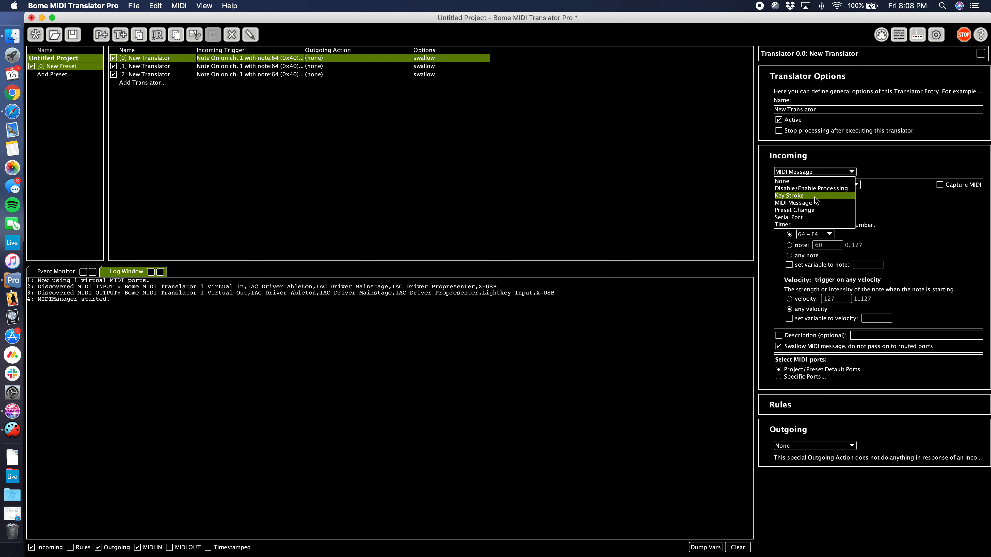
pyautogui.click(814, 205)
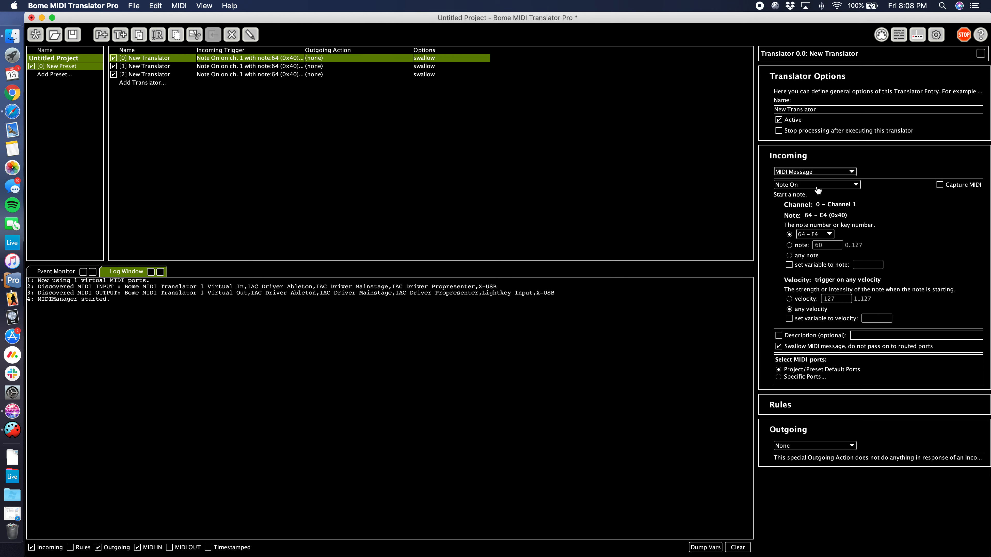
pyautogui.click(815, 186)
pyautogui.click(812, 210)
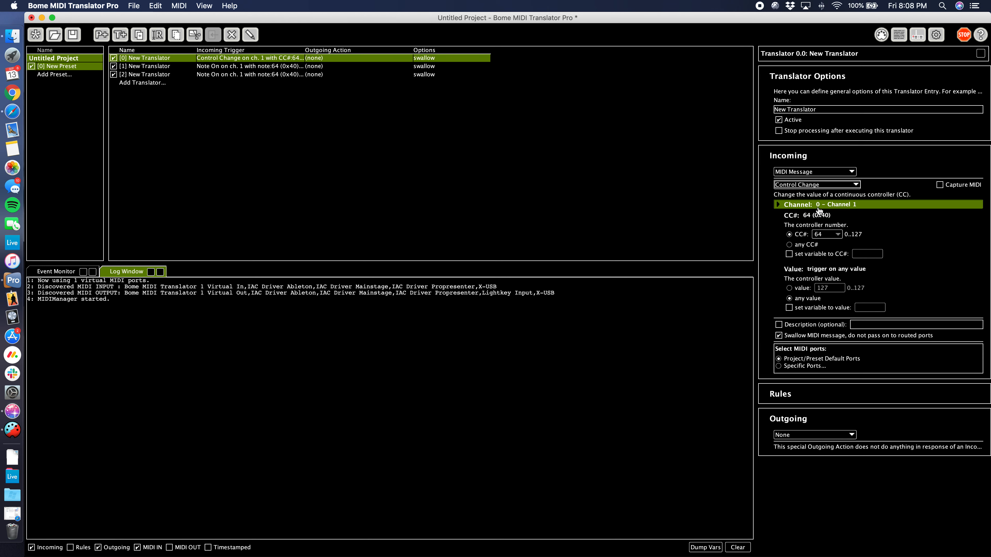
# Set the first translator's incoming controller number to 1 and its trigger value to 1.
pyautogui.click(826, 235)
pyautogui.moveTo(826, 235); pyautogui.dragTo(794, 237)
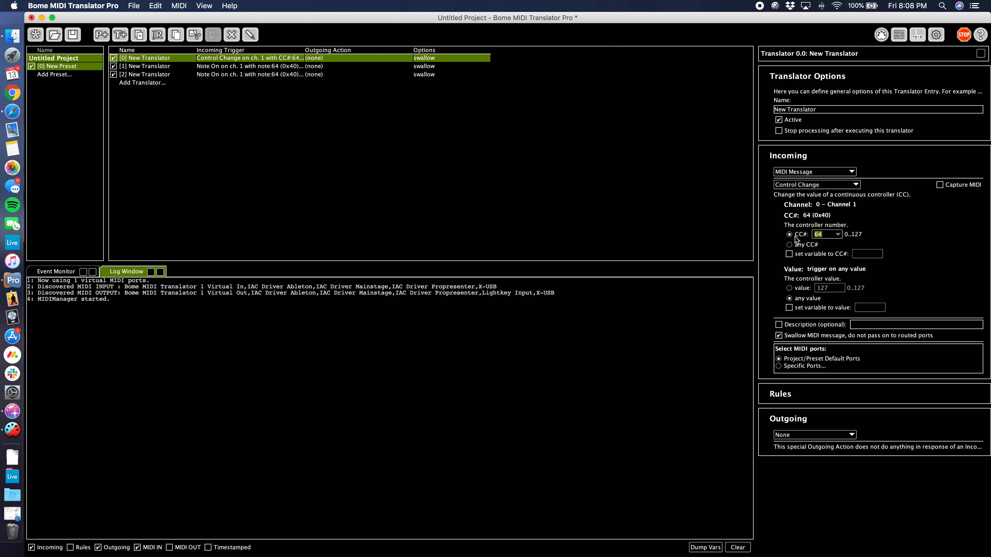
pyautogui.write('1')
pyautogui.click(798, 288)
pyautogui.write('1')
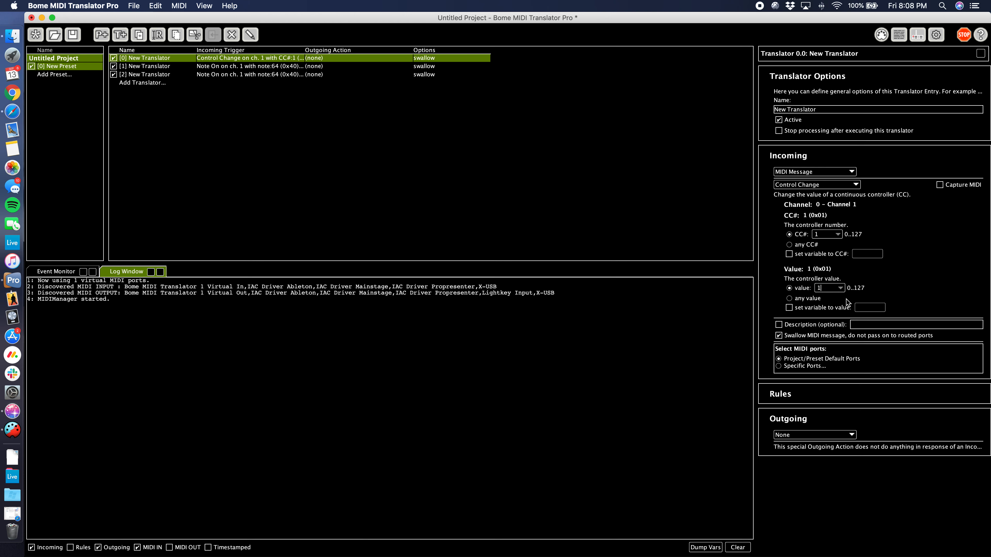
# Restrict the first translator's incoming MIDI to the specific port Bome MIDI Translator 1 Virtual In.
pyautogui.click(798, 366)
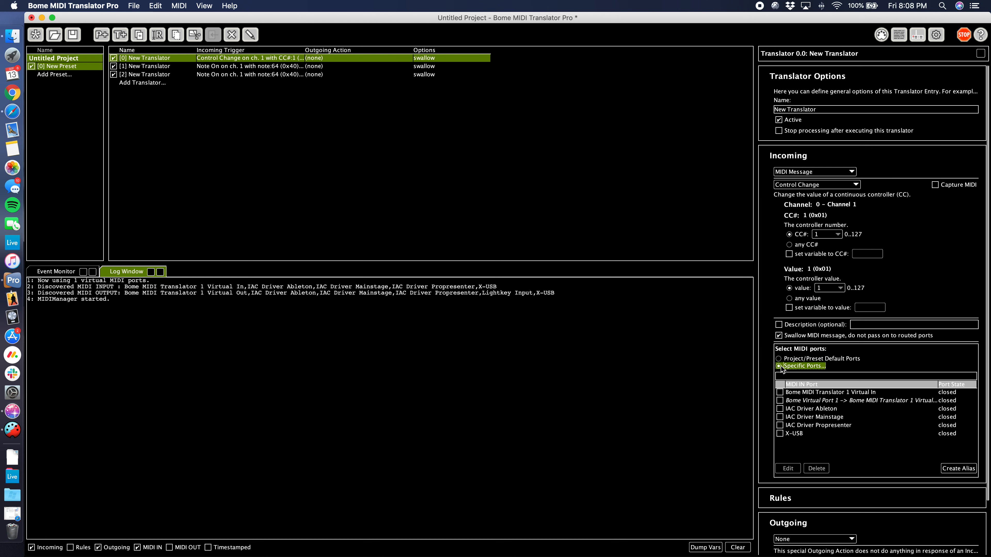
pyautogui.click(866, 394)
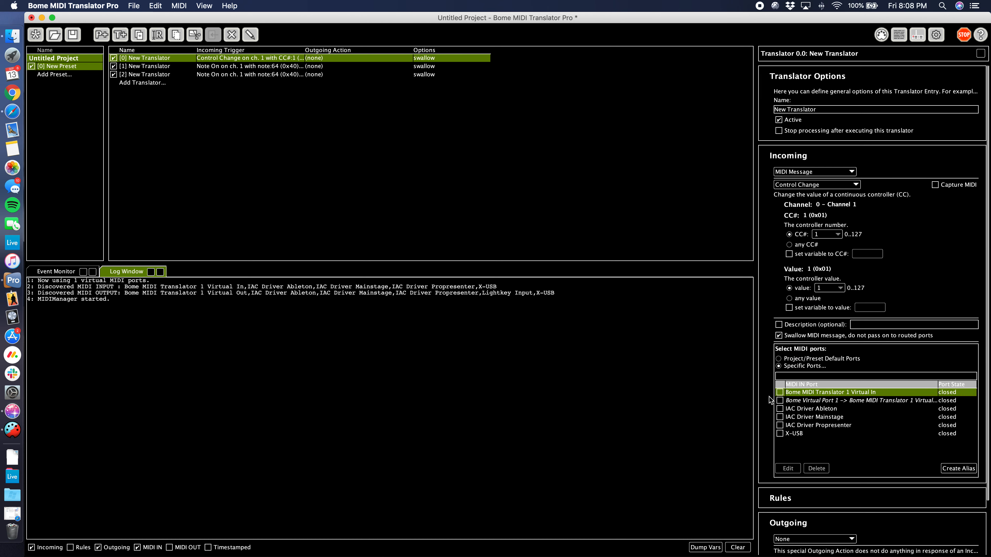
pyautogui.click(780, 393)
# Set the second translator to trigger on Control Change CC# 1 with value 1 from the specific port Bome MIDI Translator 1 Virtual In.
pyautogui.click(144, 67)
pyautogui.click(817, 184)
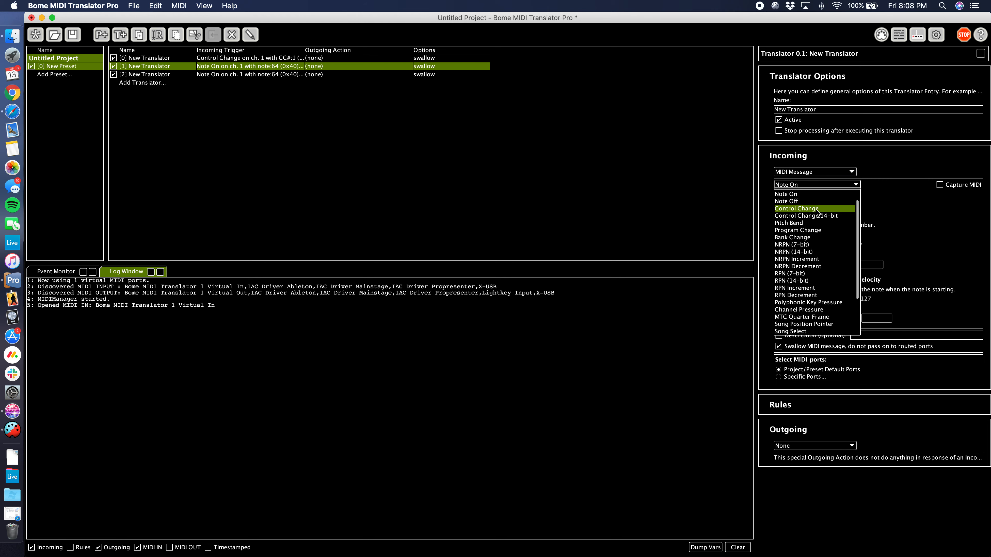
pyautogui.click(815, 216)
pyautogui.click(829, 236)
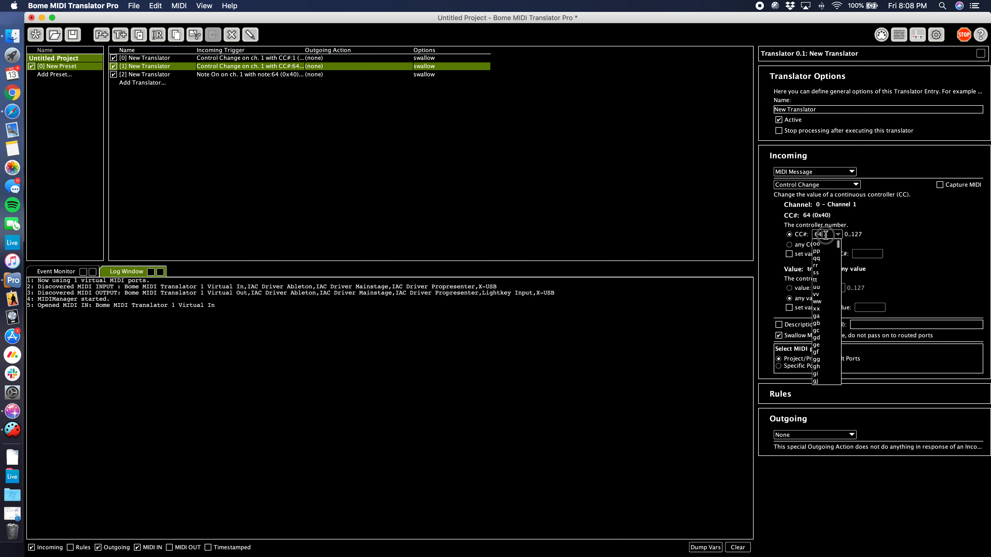
pyautogui.write('1')
pyautogui.click(898, 278)
pyautogui.click(792, 287)
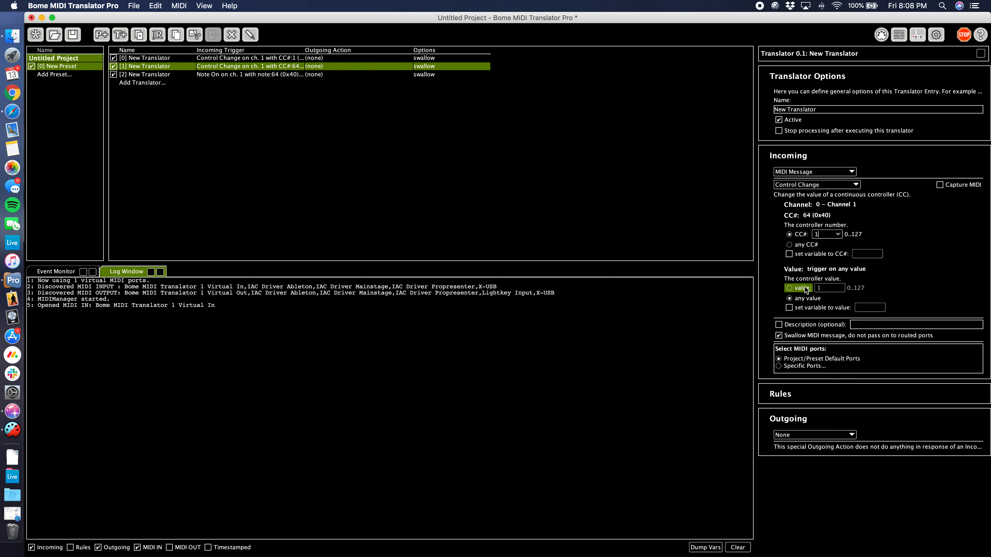
pyautogui.click(778, 366)
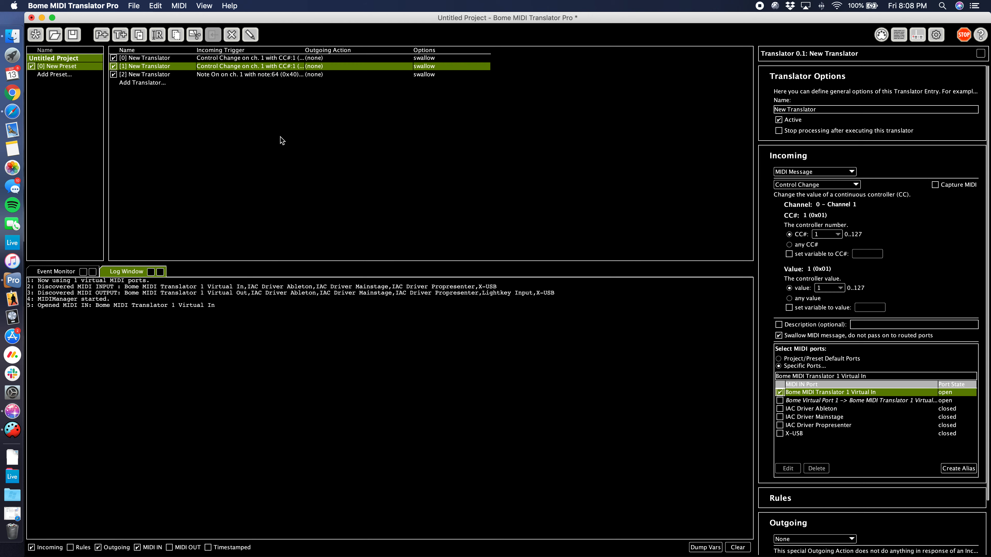
# Set the third translator to trigger on an incoming Control Change message with CC# 1 and value 1.
pyautogui.click(273, 74)
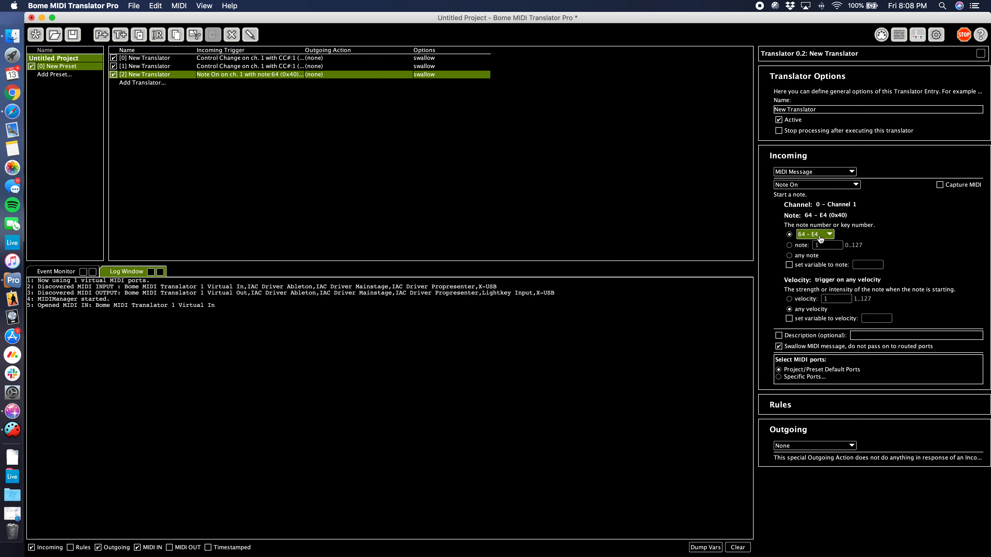
pyautogui.click(820, 239)
pyautogui.click(816, 234)
pyautogui.click(815, 184)
pyautogui.click(816, 213)
pyautogui.click(824, 234)
pyautogui.write('1')
pyautogui.click(789, 288)
# Restrict the third translator's incoming MIDI to the specific port Bome MIDI Translator 1 Virtual In.
pyautogui.click(785, 365)
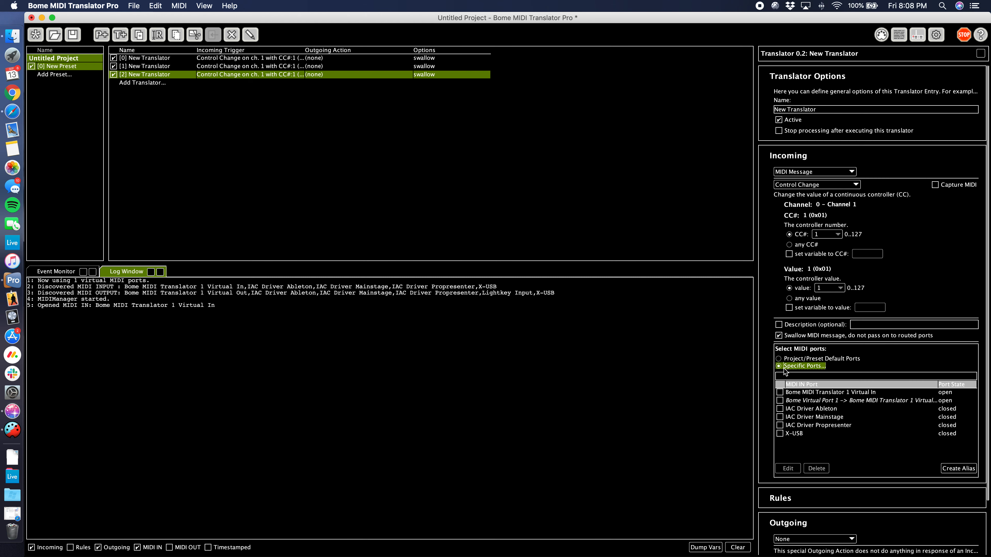
pyautogui.click(815, 393)
pyautogui.click(779, 392)
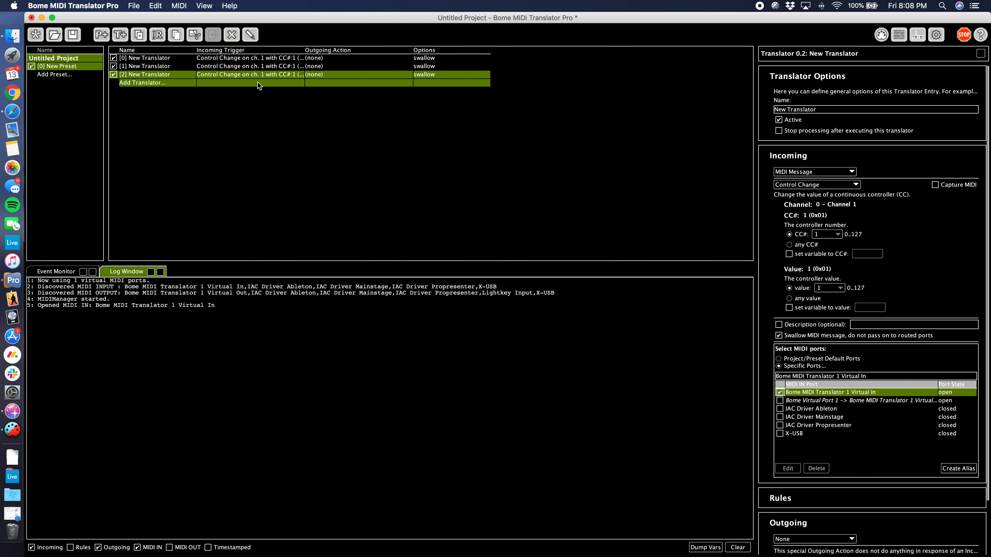
pyautogui.click(12, 411)
pyautogui.click(138, 114)
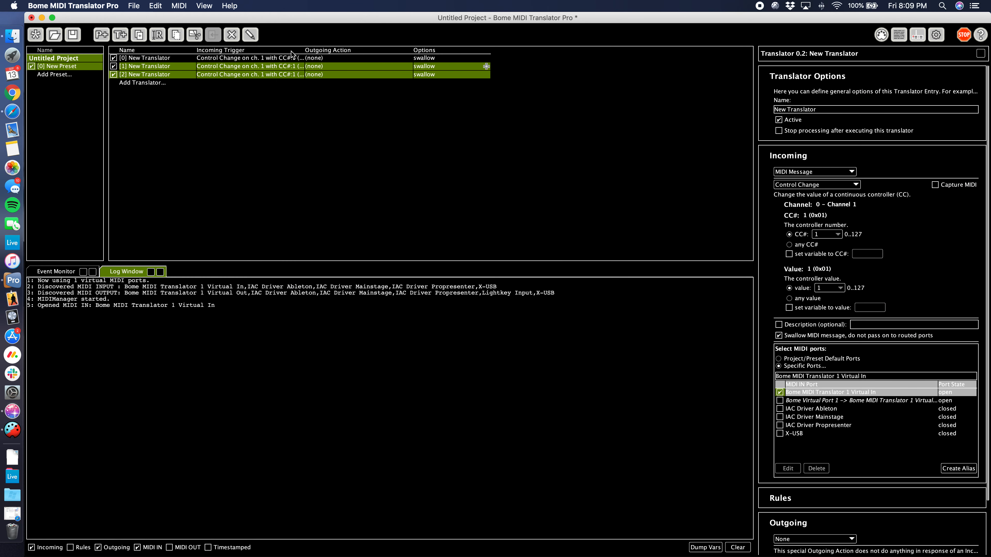
pyautogui.keyDown('super'); pyautogui.click(304, 57); pyautogui.keyUp('super')
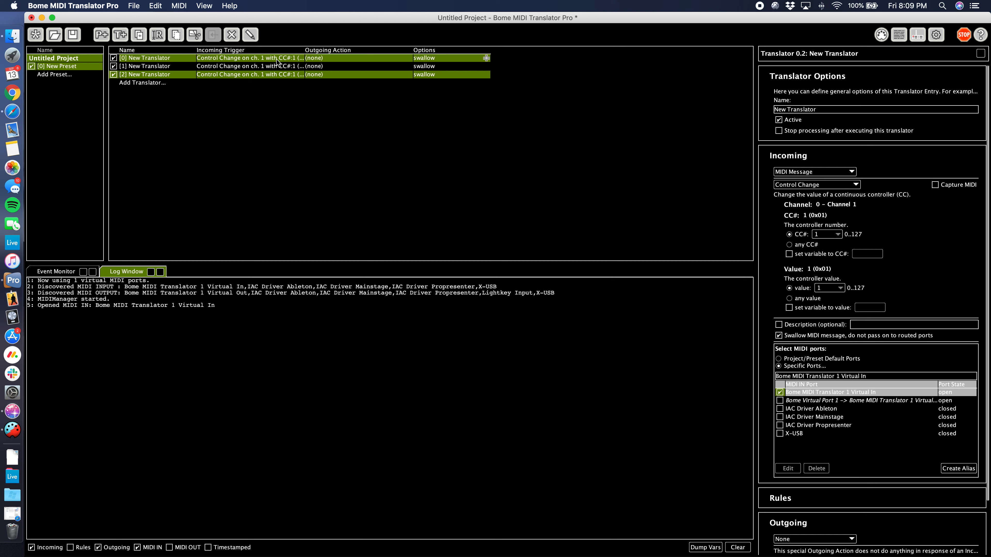
pyautogui.click(285, 65)
pyautogui.click(300, 74)
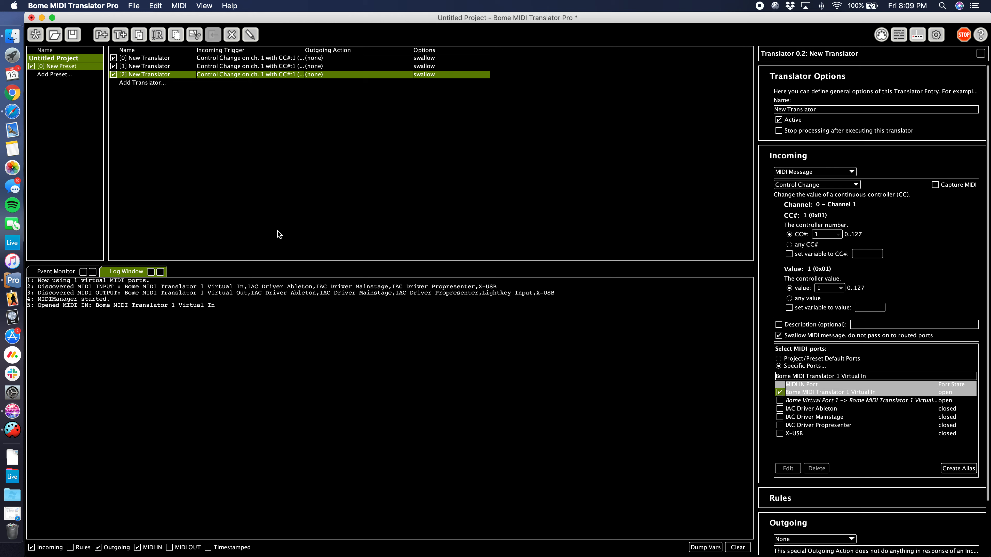
# Switch to ProPresenter 6 and check its MIDI note assignments for Select Playlist, Select Playlist Item and Trigger Slide.
pyautogui.click(13, 280)
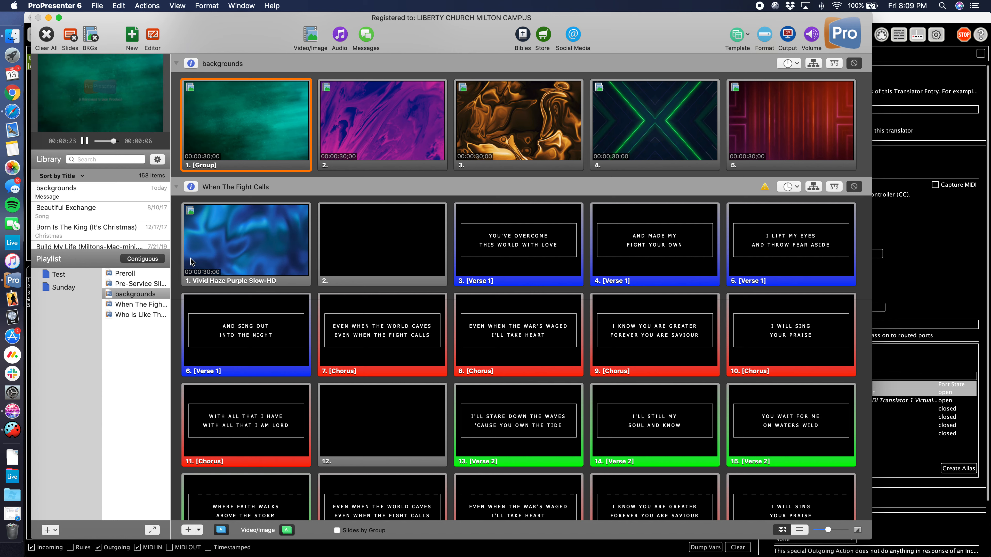
pyautogui.click(38, 8)
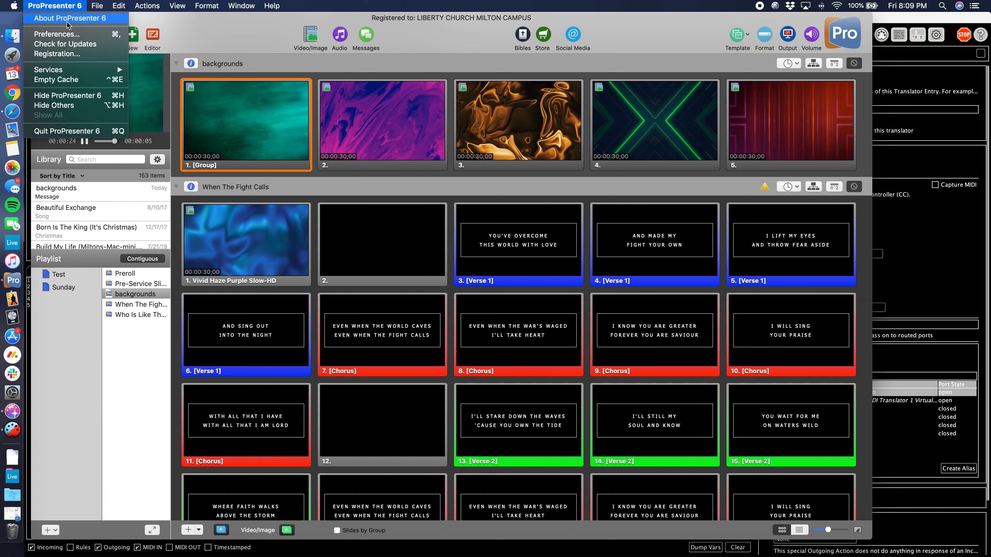
pyautogui.click(70, 34)
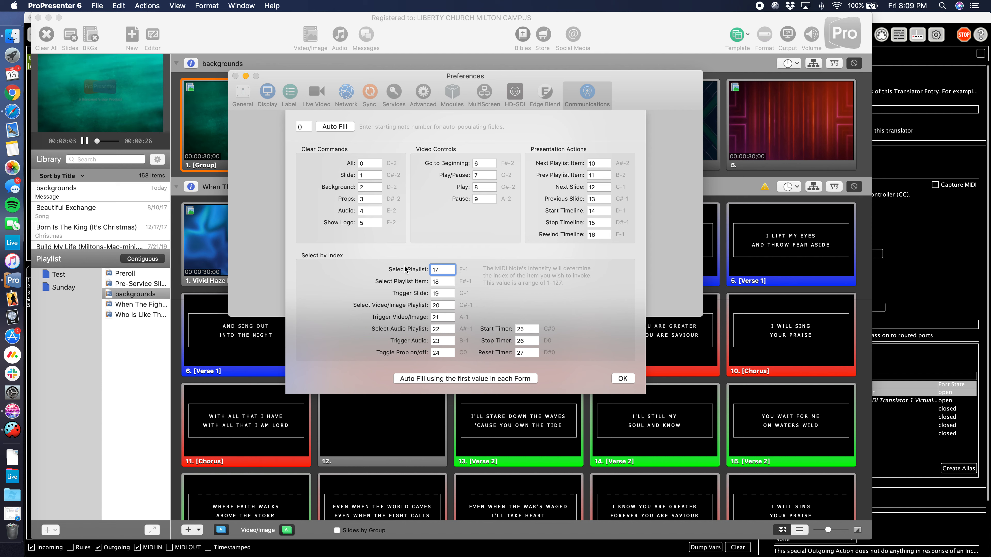
pyautogui.click(445, 270)
pyautogui.moveTo(446, 270); pyautogui.dragTo(416, 270)
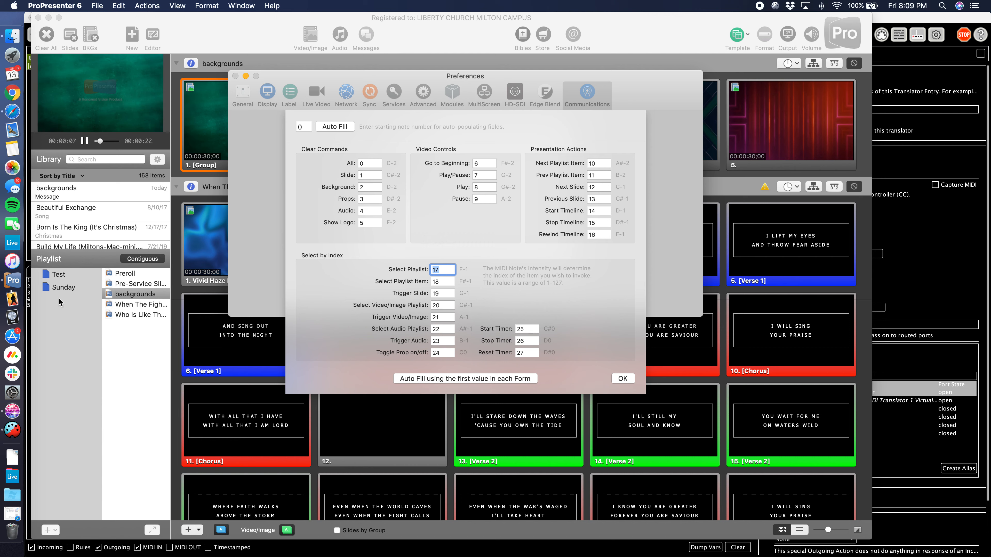
pyautogui.doubleClick(439, 281)
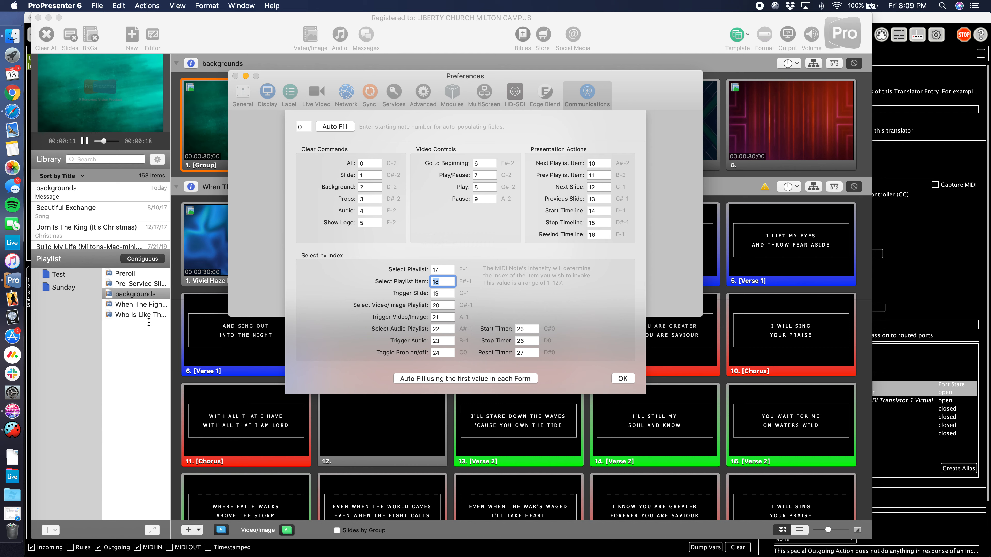
pyautogui.press('Tab')
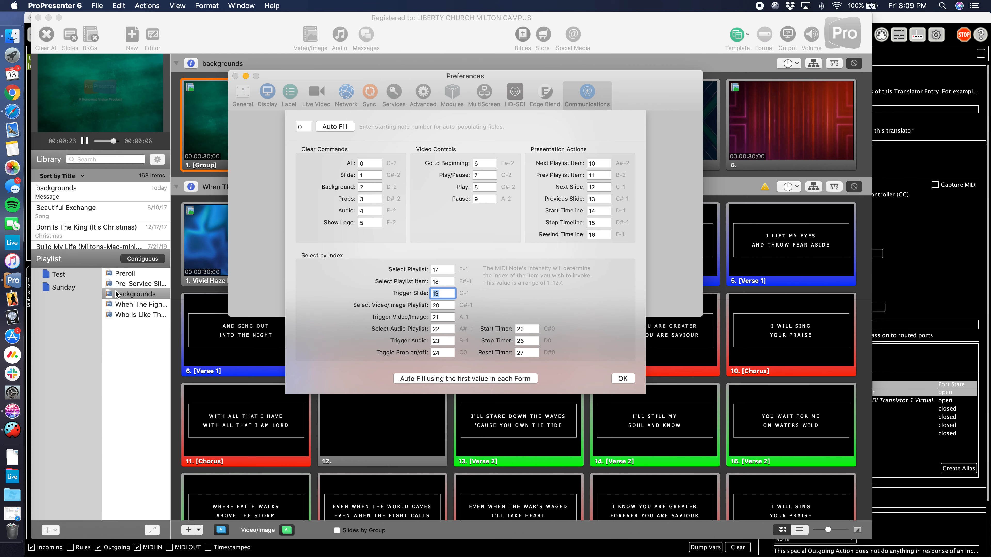
# Close the MIDI preferences and check the order of the Preroll, Pre-Service Slides and backgrounds items in the Sunday playlist.
pyautogui.click(78, 287)
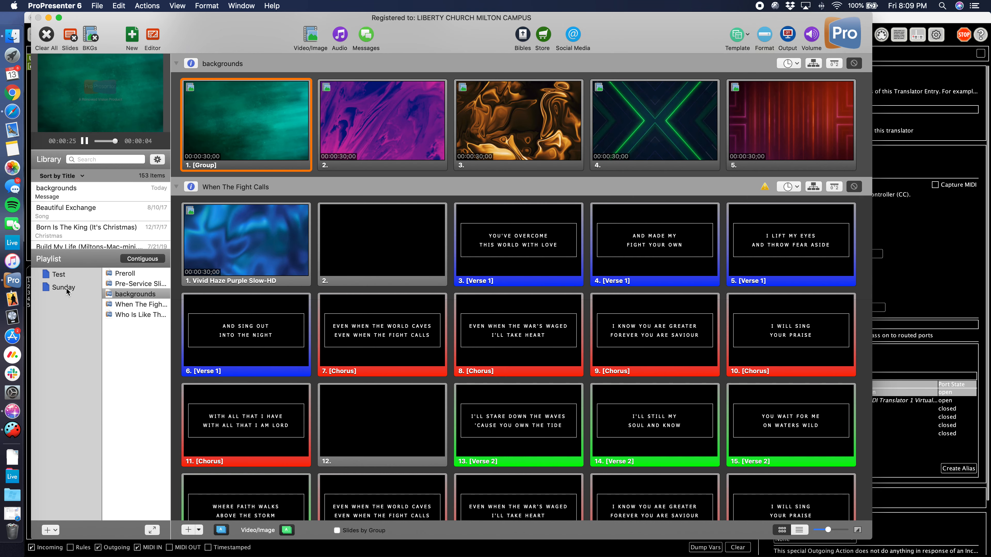
pyautogui.click(64, 288)
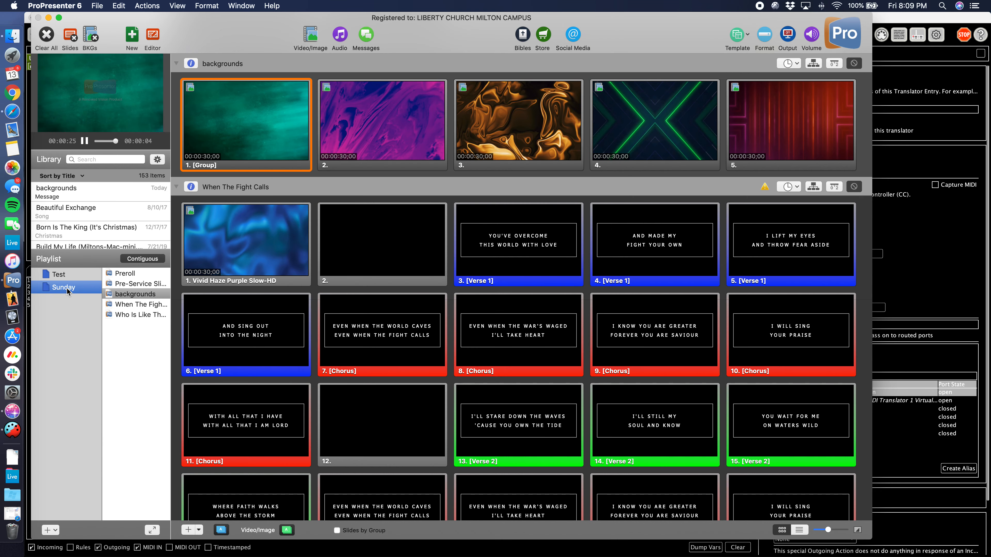
pyautogui.click(133, 274)
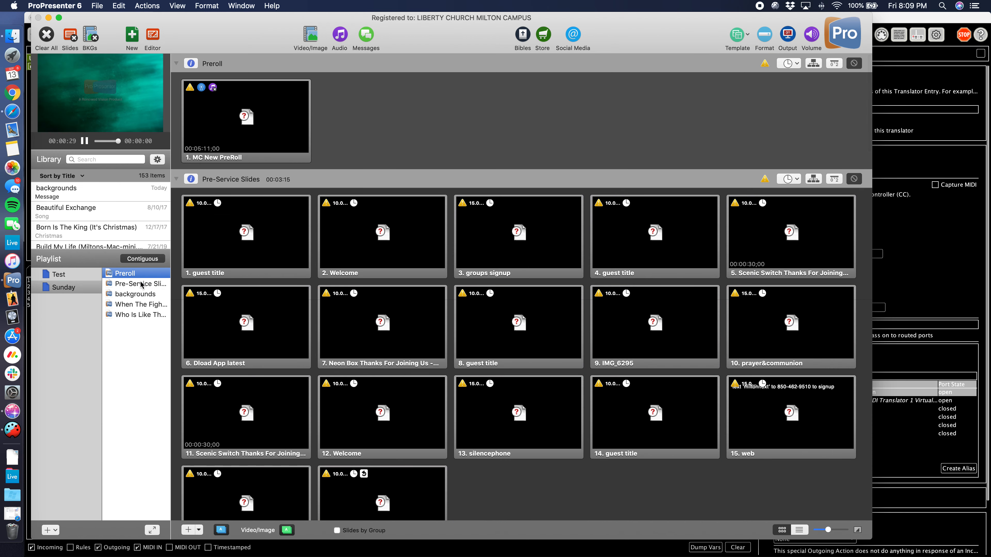
pyautogui.click(142, 284)
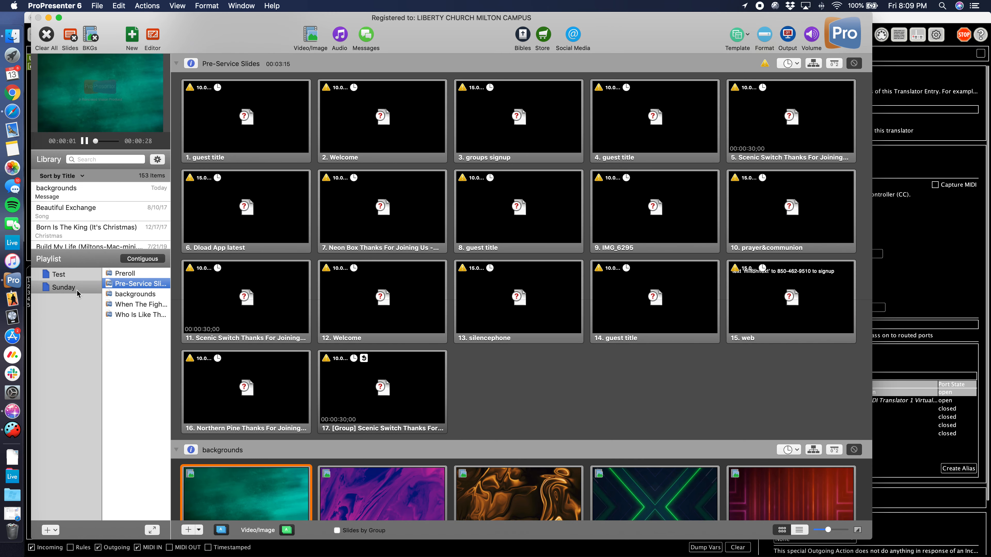
pyautogui.click(142, 291)
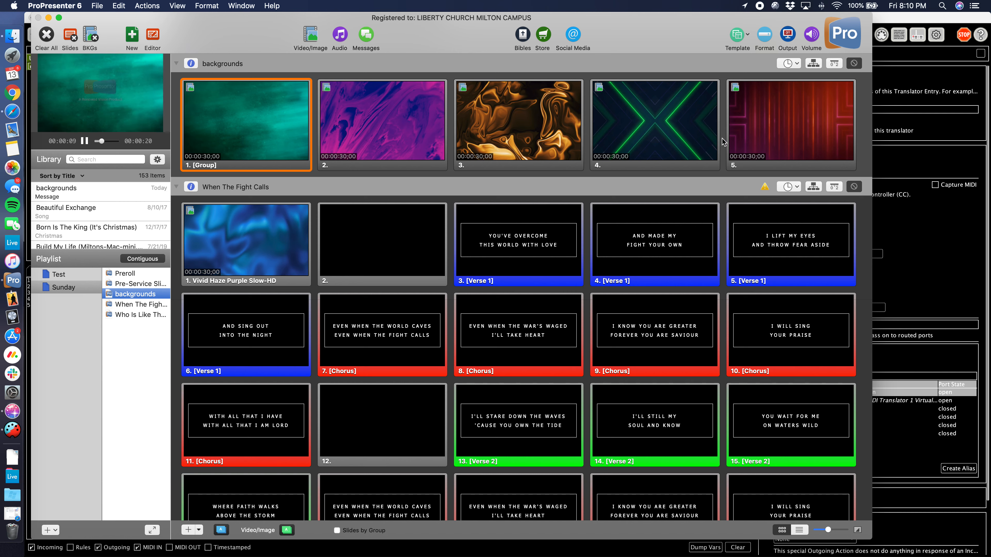
# Trigger slide 2 of the backgrounds item in the Sunday playlist.
pyautogui.click(379, 117)
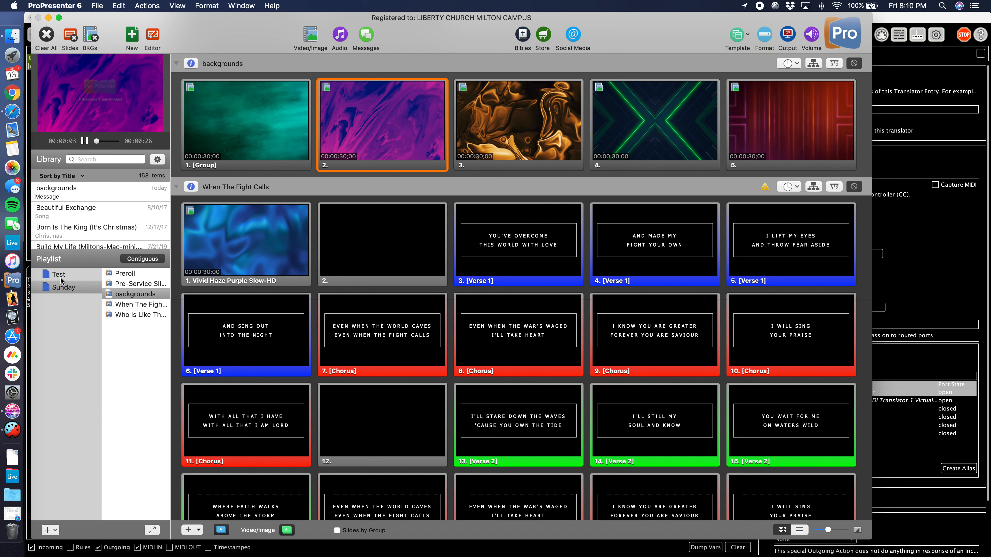
pyautogui.doubleClick(61, 292)
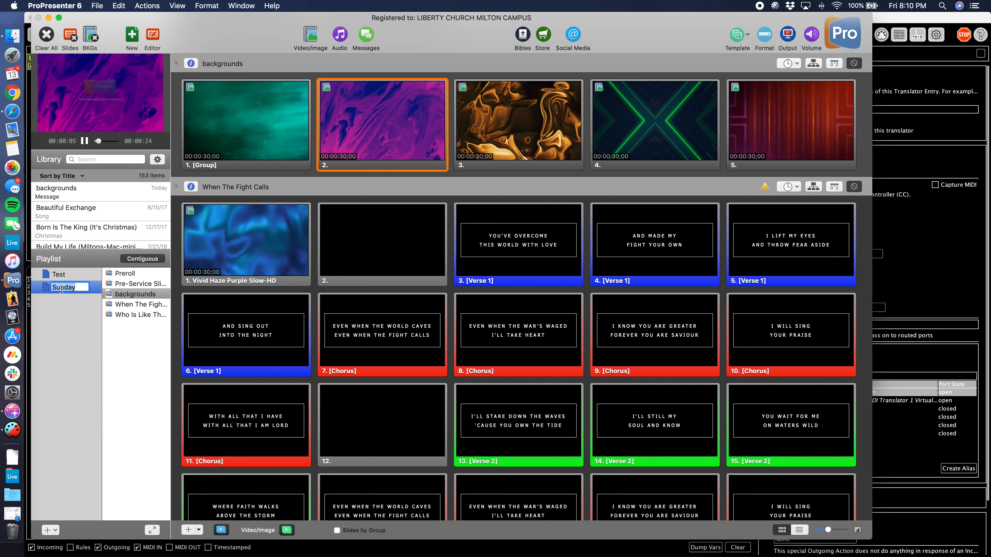
pyautogui.click(132, 295)
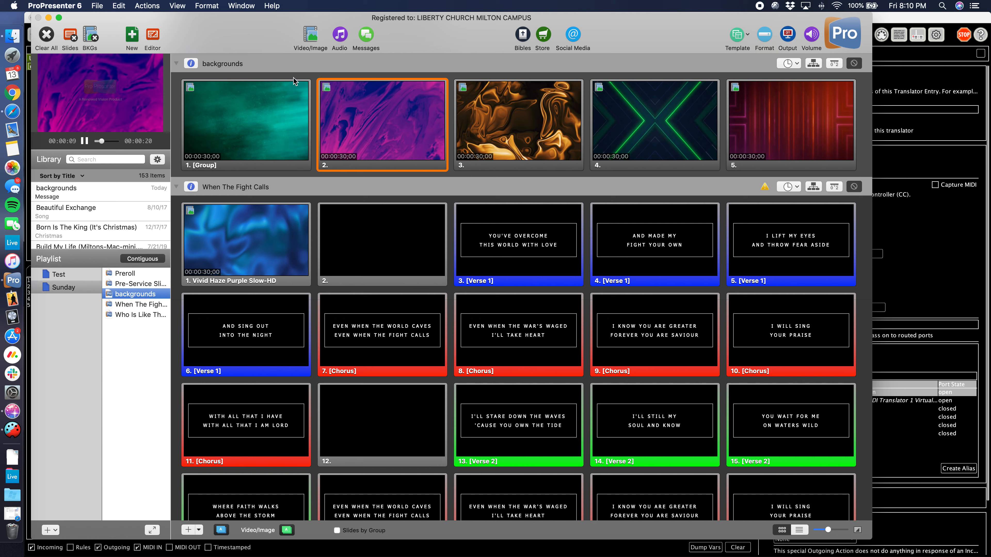
pyautogui.click(392, 105)
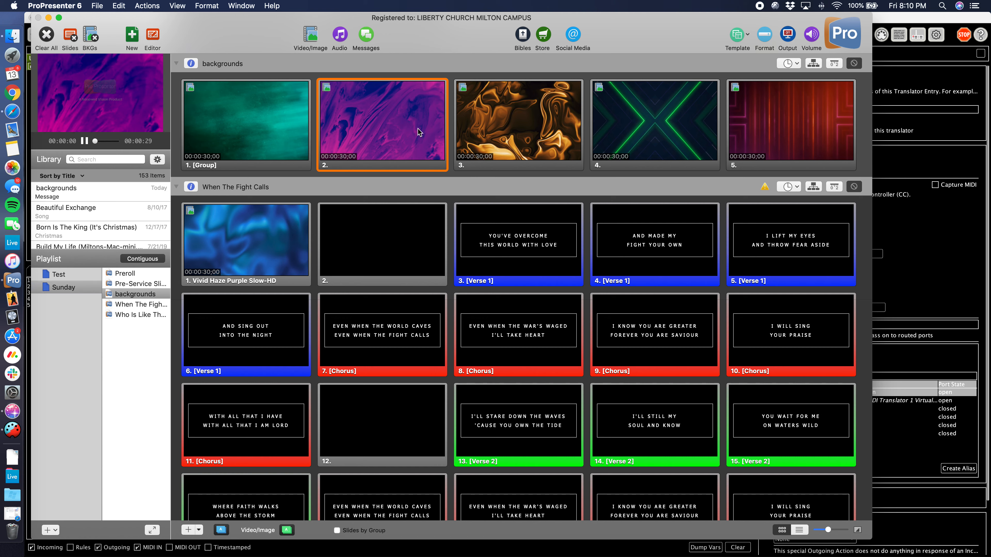
# Switch to Bome MIDI Translator Pro and set the first translator's outgoing action to MIDI Message.
pyautogui.click(945, 218)
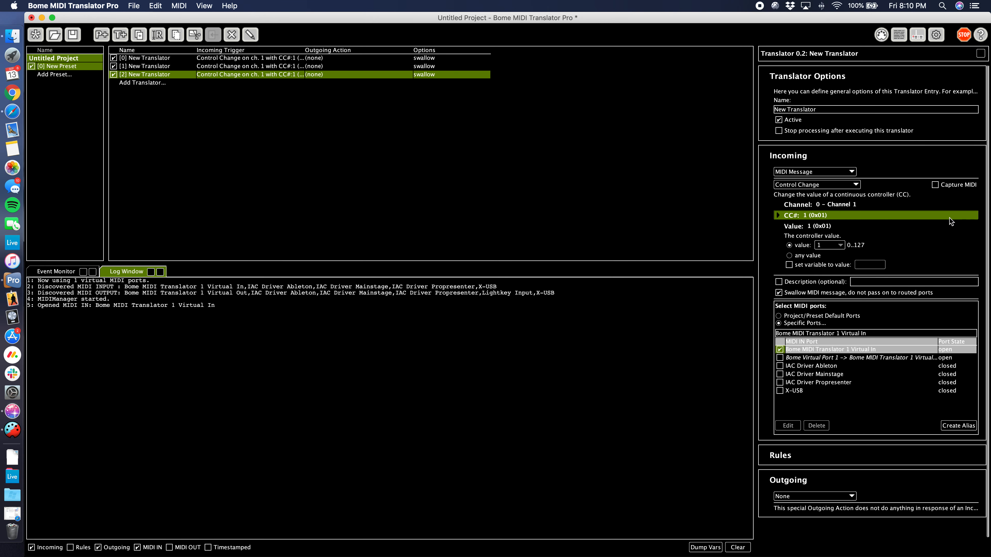
pyautogui.click(903, 213)
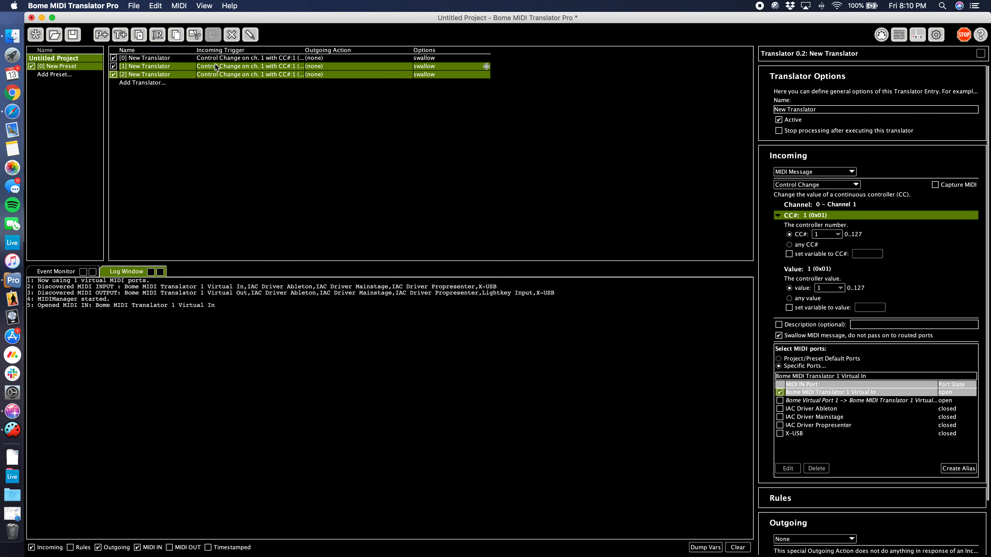
pyautogui.click(221, 59)
pyautogui.scroll(-3, 852, 382)
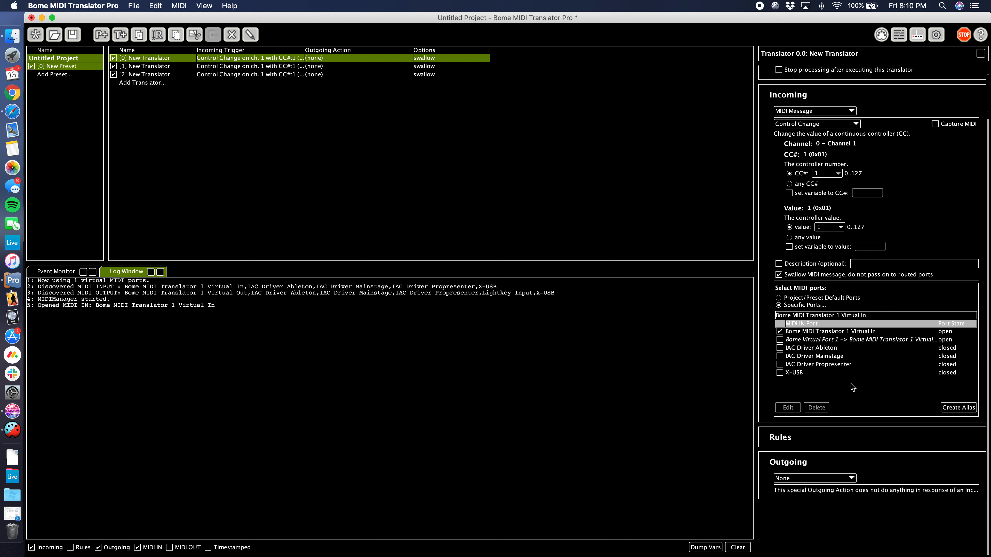
pyautogui.click(841, 479)
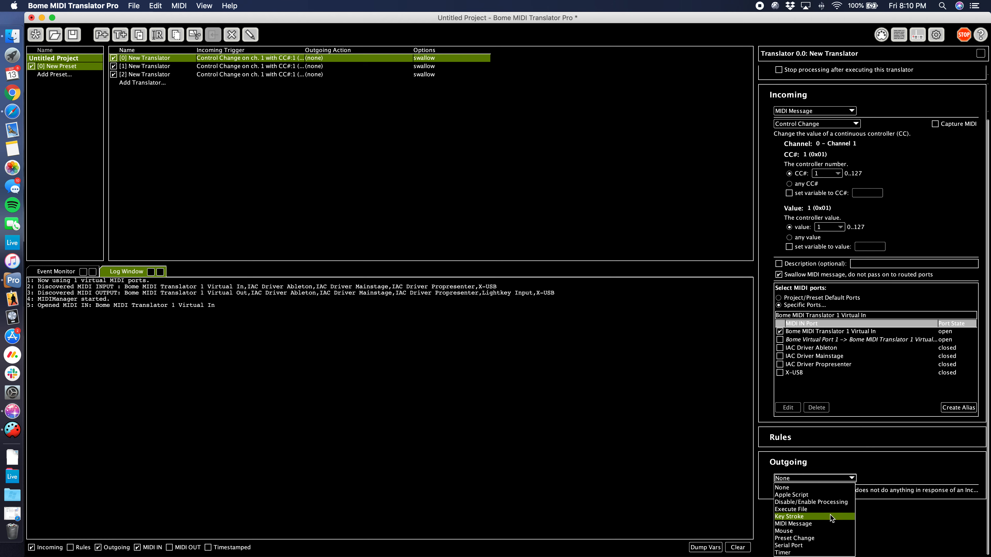
pyautogui.click(823, 523)
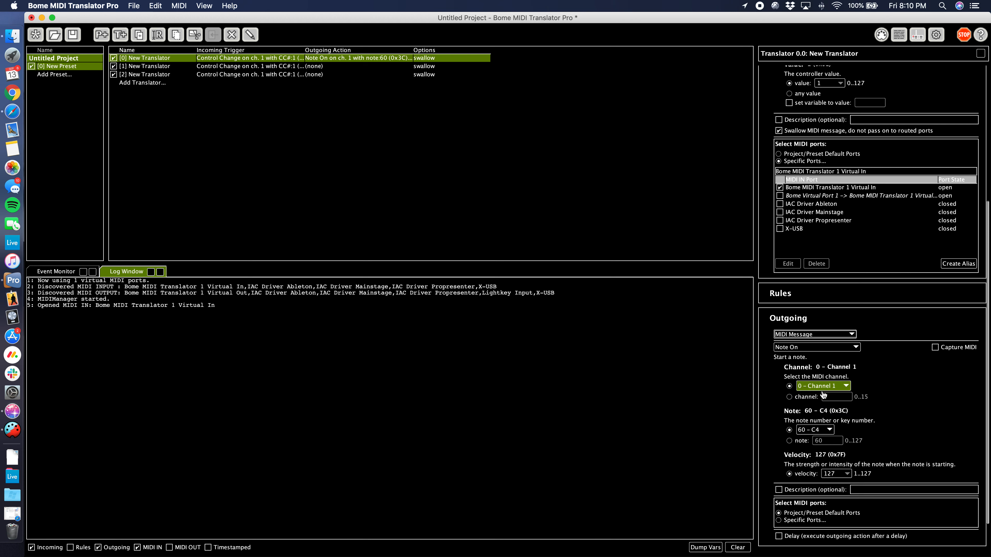
# Set the first translator's outgoing Note On message to note 17 - F0 with velocity 2.
pyautogui.click(815, 430)
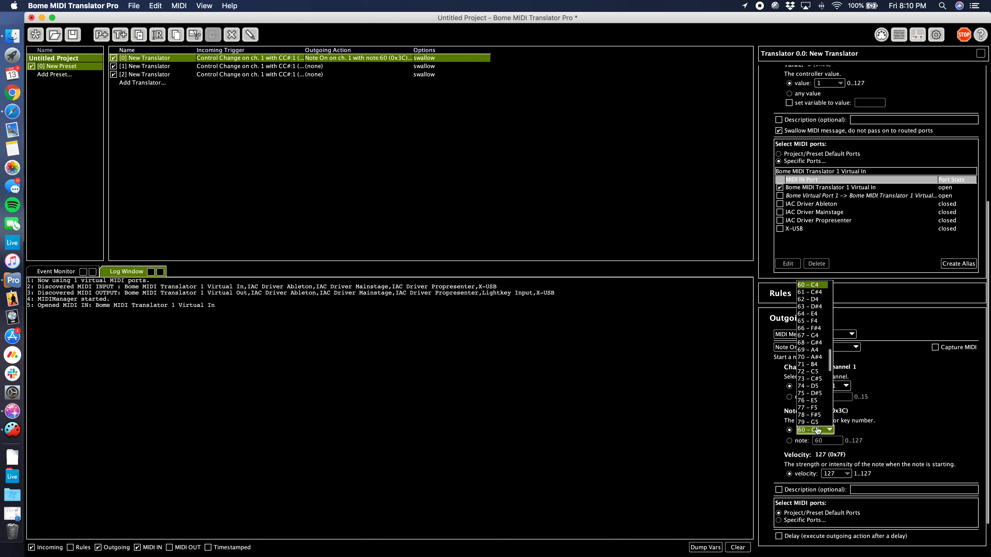
pyautogui.scroll(-4, 805, 310)
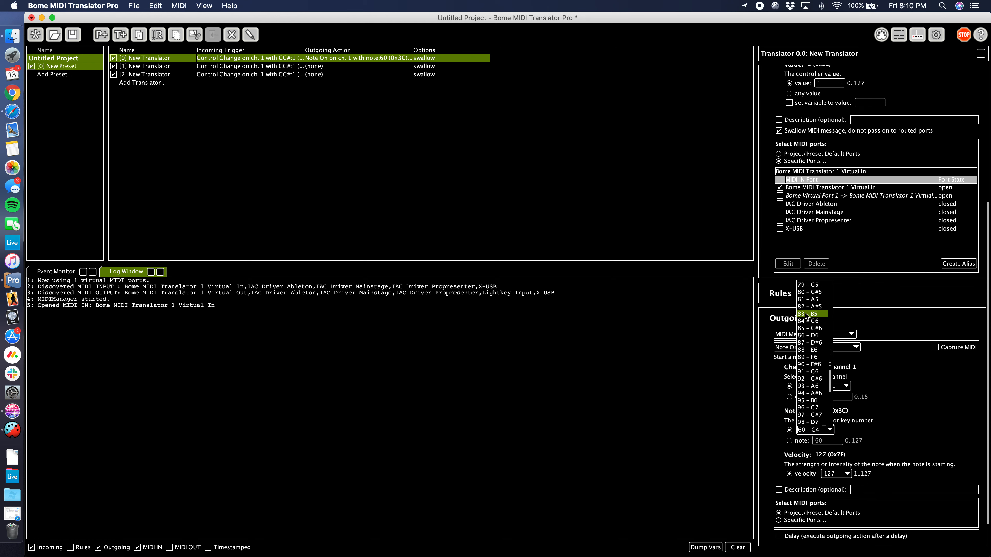
pyautogui.scroll(20, 805, 315)
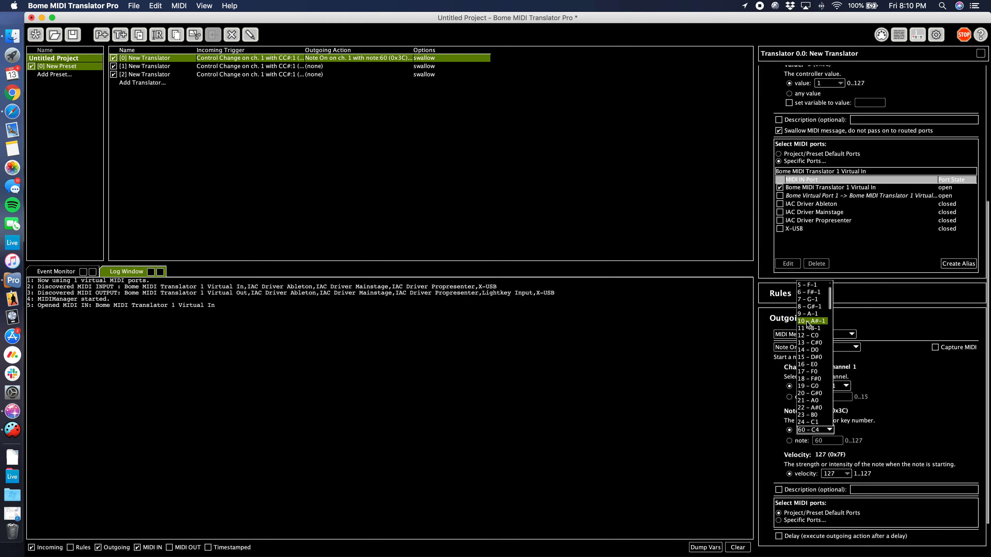
pyautogui.click(812, 371)
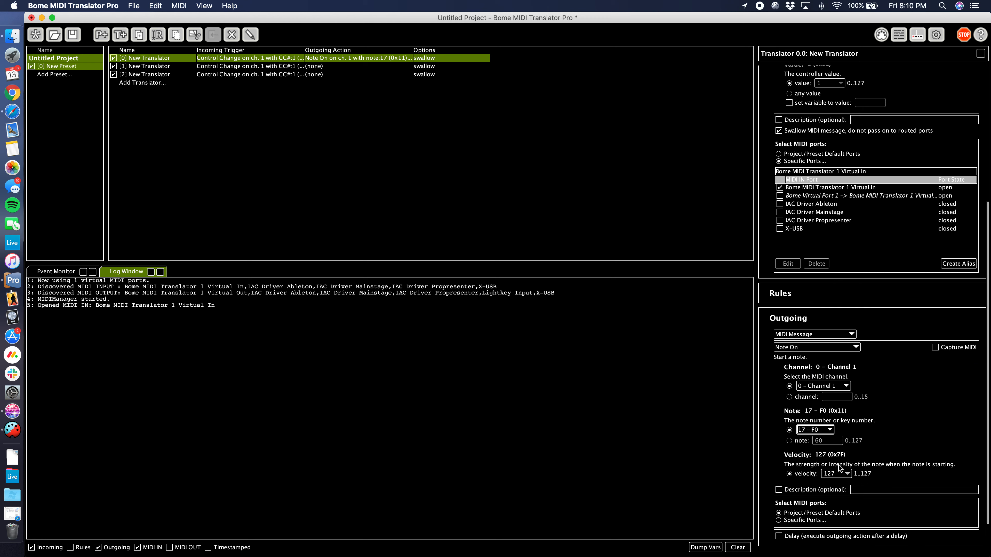
pyautogui.click(836, 474)
pyautogui.write('2')
pyautogui.click(9, 282)
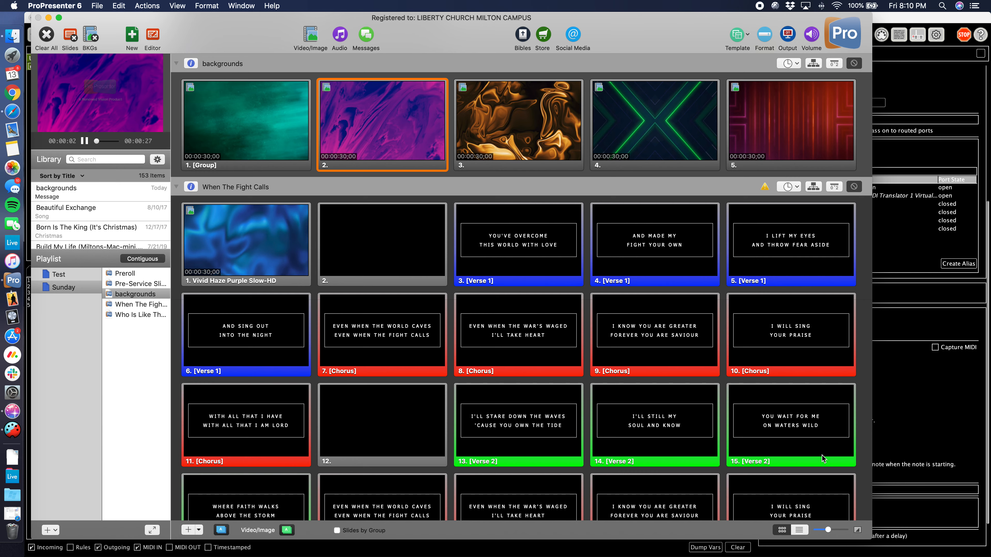
pyautogui.click(911, 335)
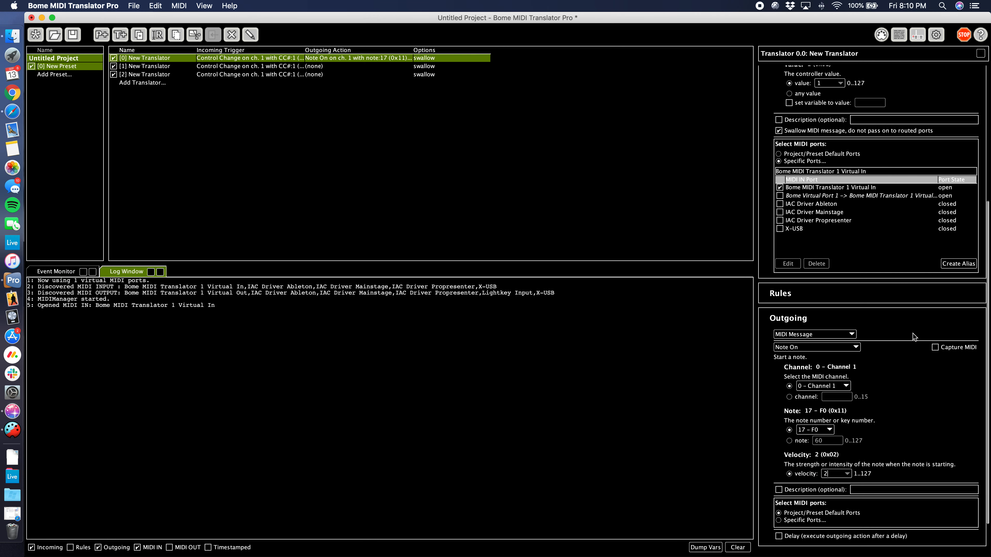
# Set the second translator's outgoing action to MIDI Message.
pyautogui.click(283, 67)
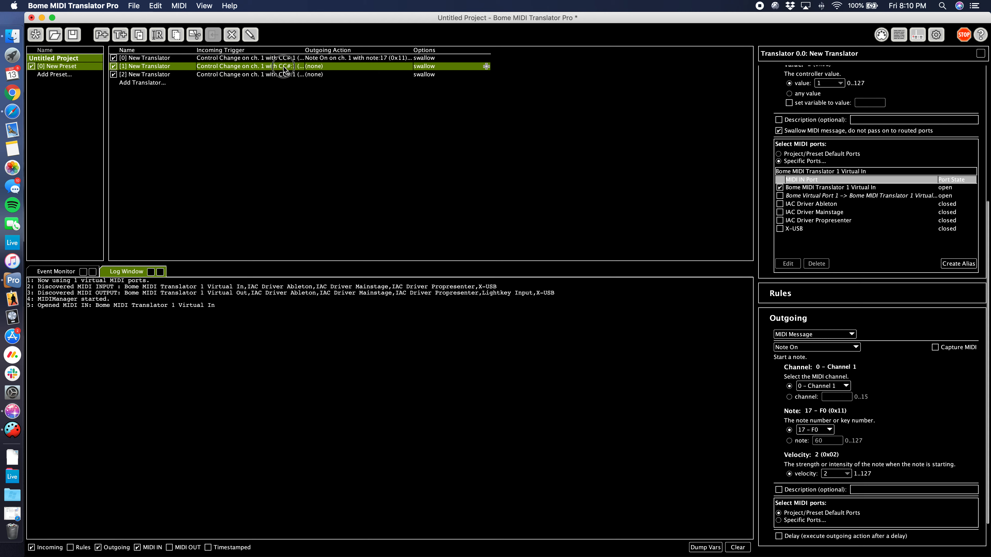
pyautogui.click(815, 478)
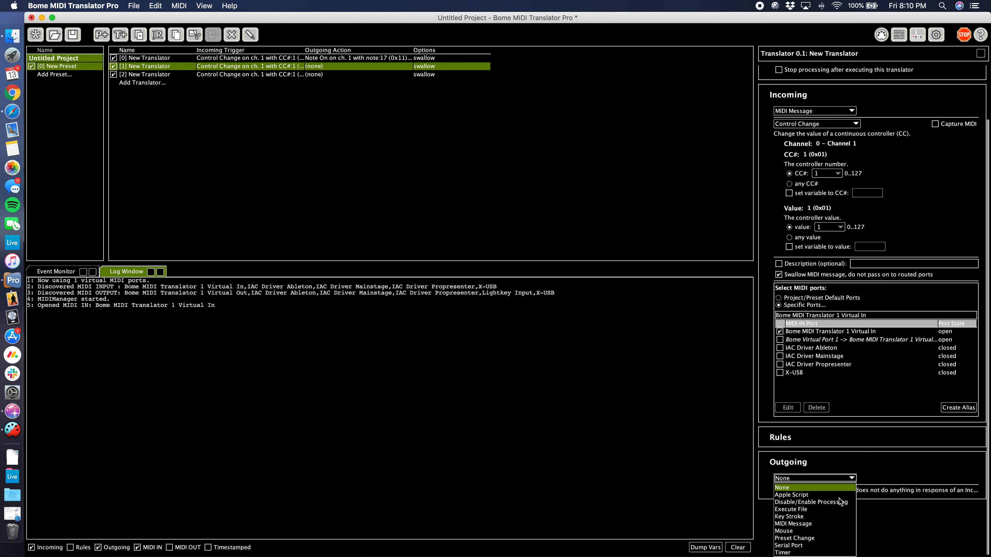
pyautogui.click(817, 525)
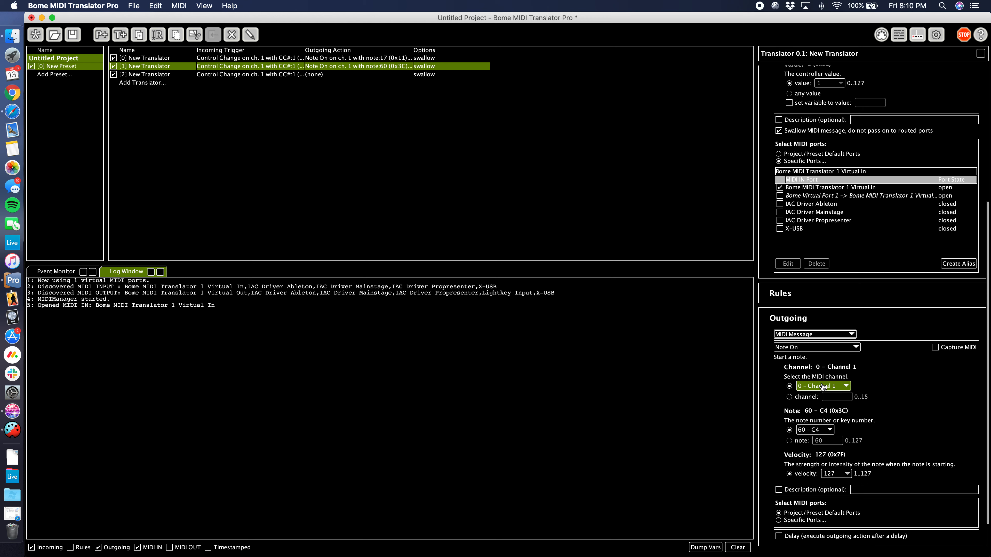
# Set the second translator's outgoing Note On message to note 18 - F#0 with velocity 3, checking the slide item's position in ProPresenter 6.
pyautogui.click(822, 430)
pyautogui.scroll(10, 830, 341)
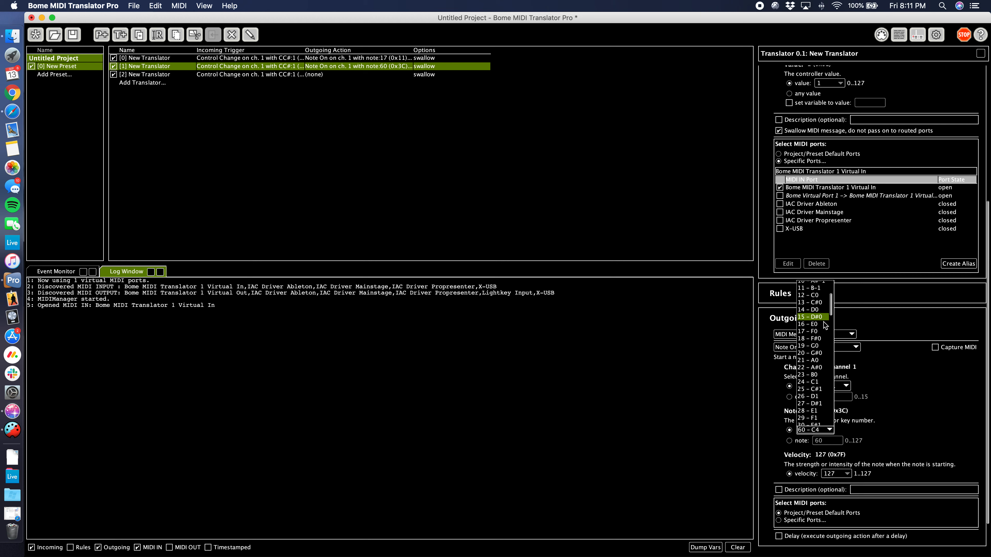
pyautogui.click(819, 338)
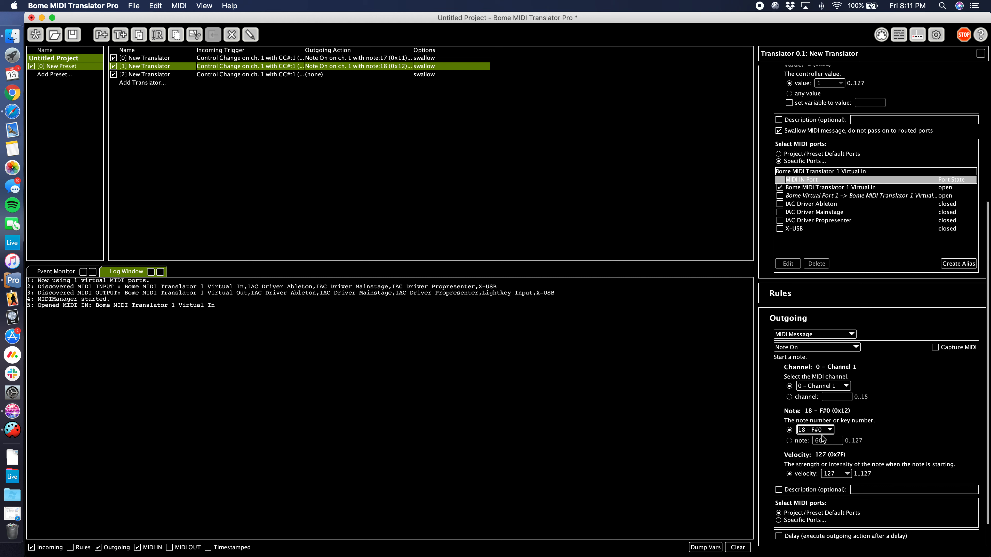
pyautogui.doubleClick(830, 474)
pyautogui.write('3')
pyautogui.click(13, 280)
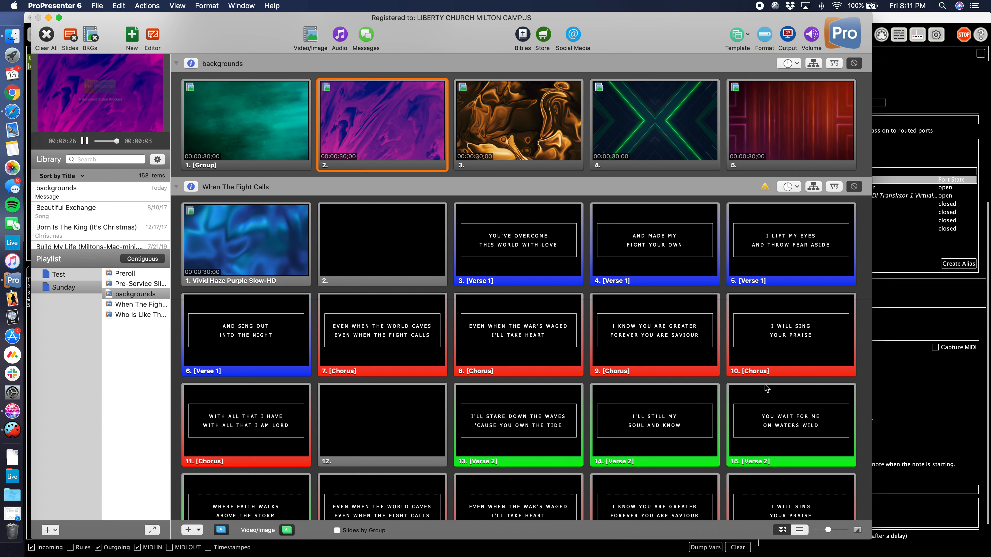
pyautogui.click(960, 396)
# Route the second translator's outgoing message to the specific port Bome MIDI Translator 1 Virtual Out.
pyautogui.click(804, 520)
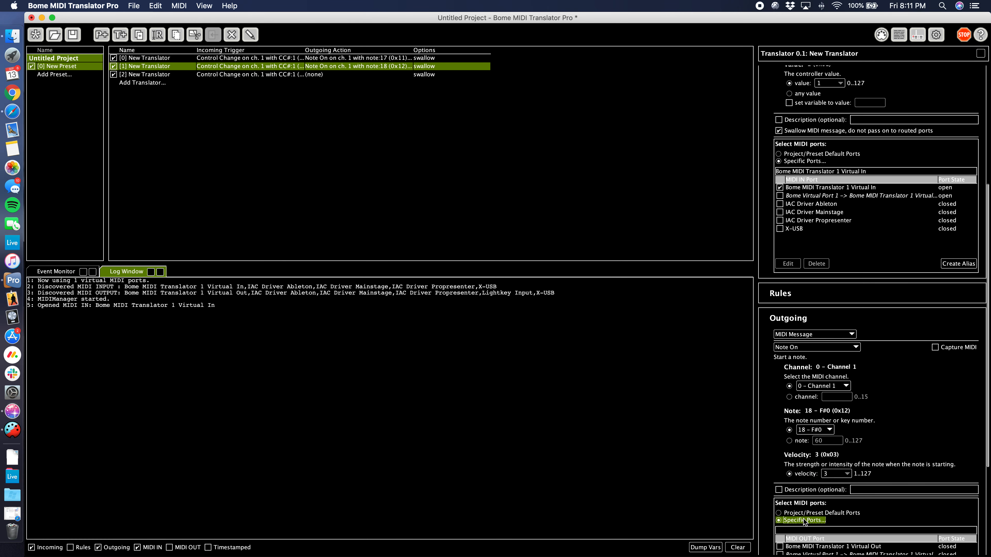
pyautogui.scroll(-3, 804, 531)
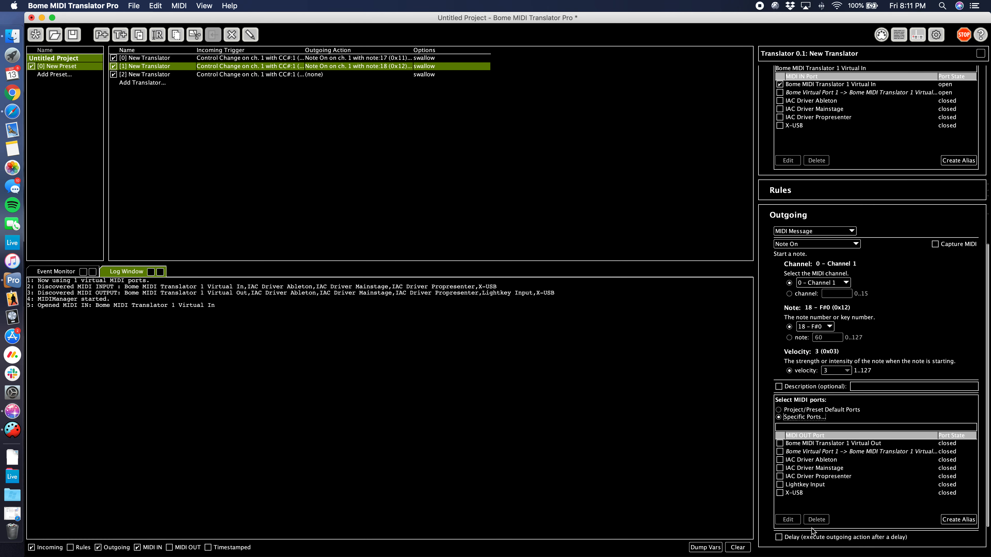
pyautogui.click(779, 444)
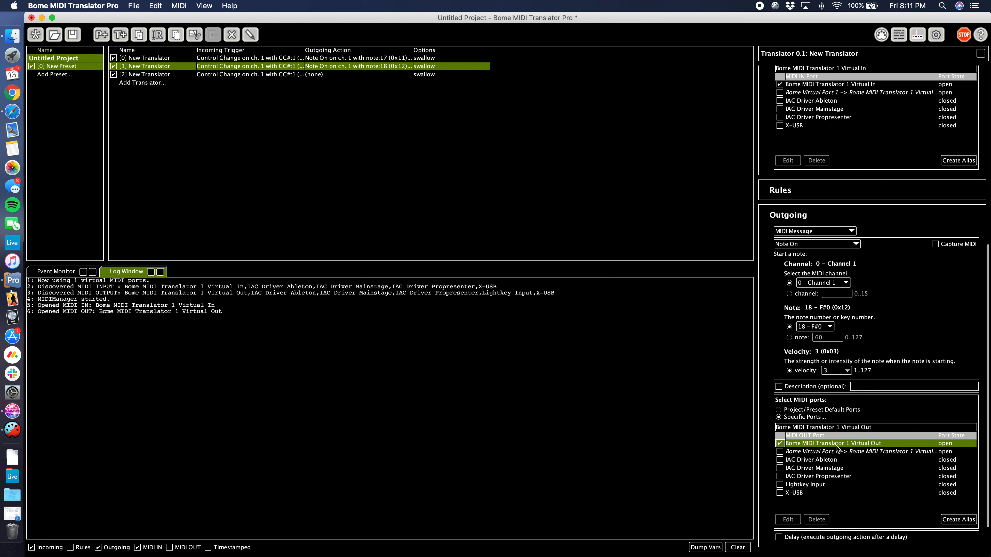
# Route the first translator's outgoing message to the specific port Bome MIDI Translator 1 Virtual Out.
pyautogui.click(408, 59)
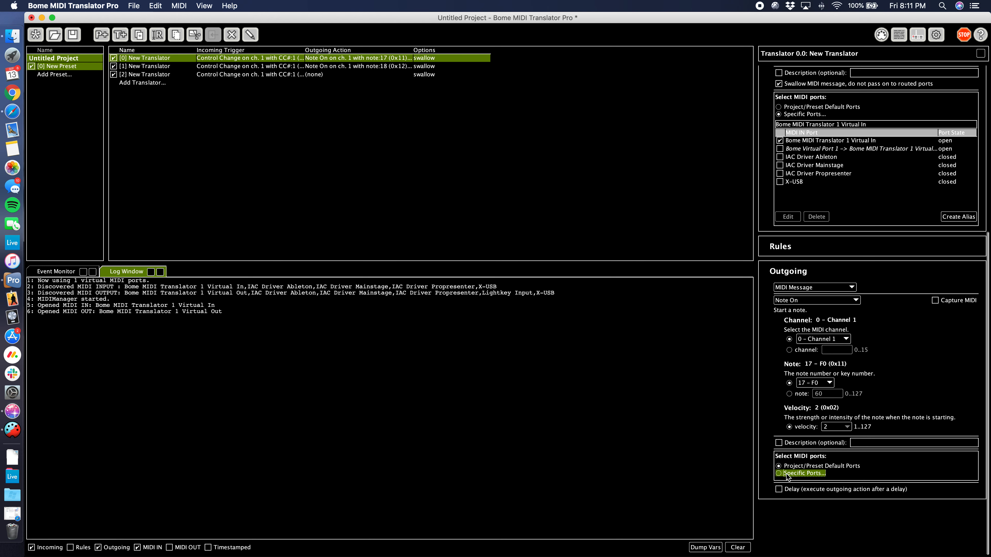
pyautogui.click(785, 475)
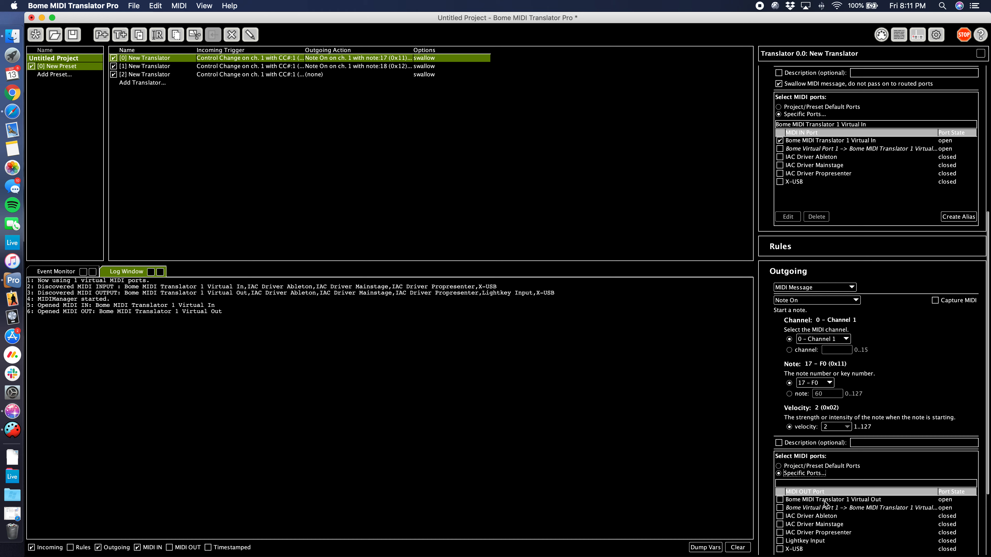
pyautogui.click(779, 500)
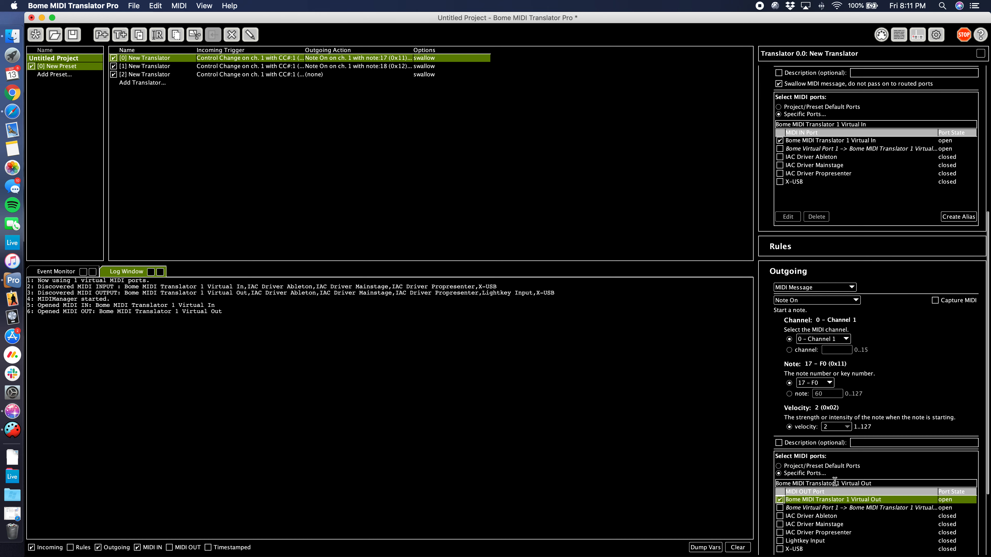
# Set the third translator's outgoing action to a Note On MIDI Message with note 19 - G0 and velocity 2.
pyautogui.click(200, 77)
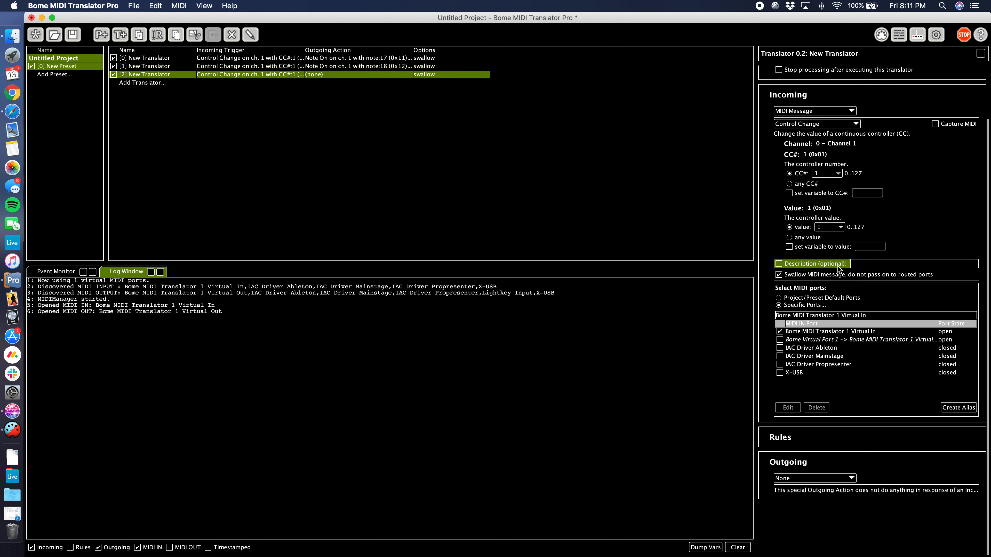
pyautogui.click(805, 478)
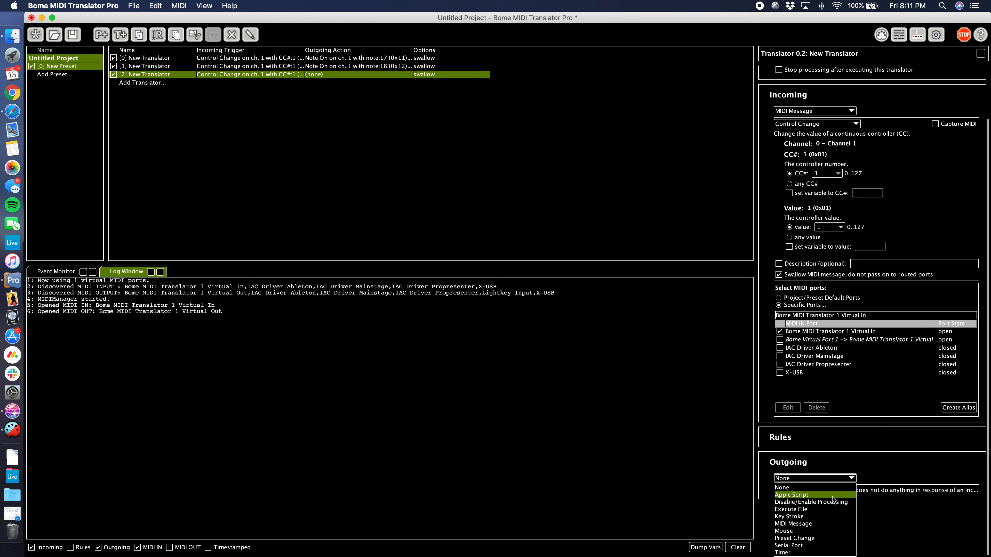
pyautogui.click(794, 523)
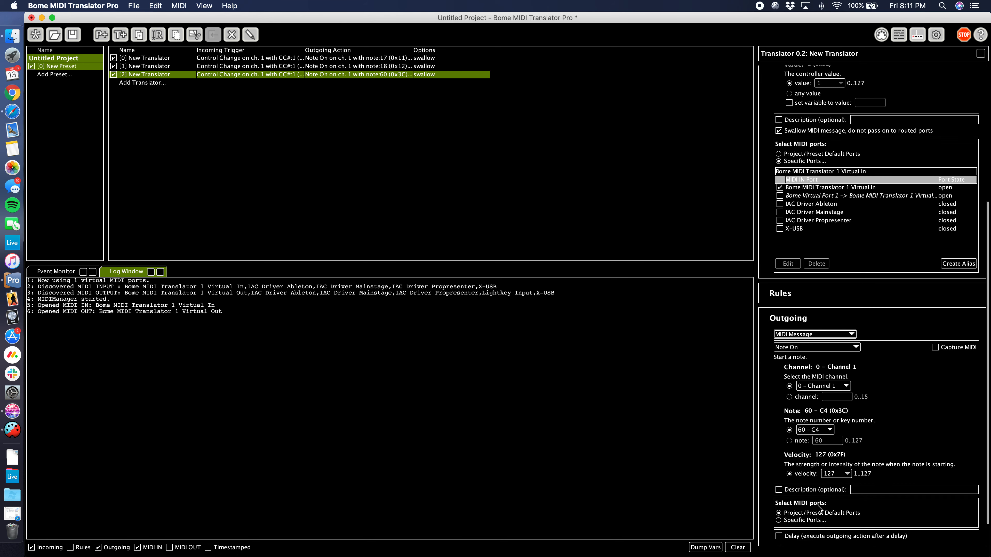
pyautogui.click(821, 430)
pyautogui.scroll(10, 830, 348)
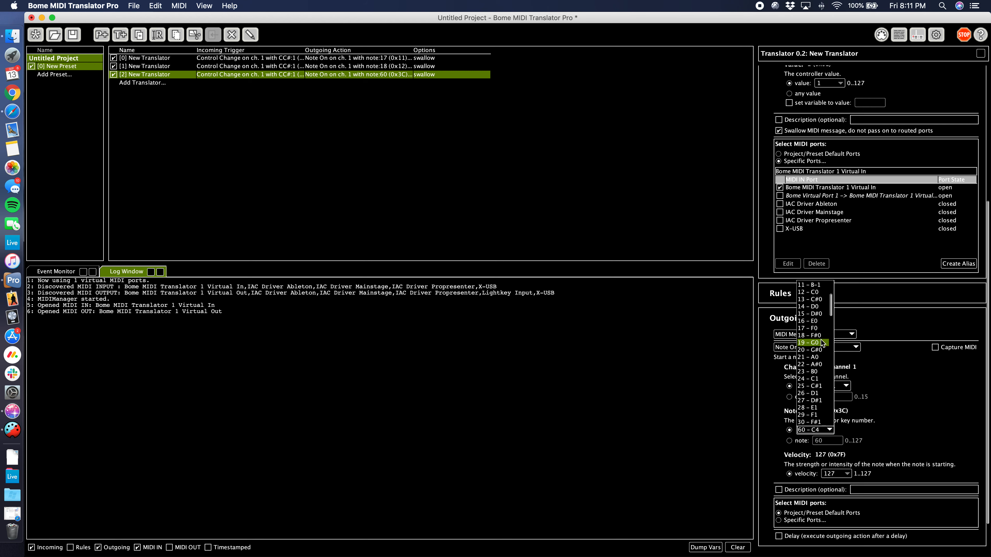
pyautogui.click(817, 343)
pyautogui.moveTo(838, 473); pyautogui.dragTo(810, 475)
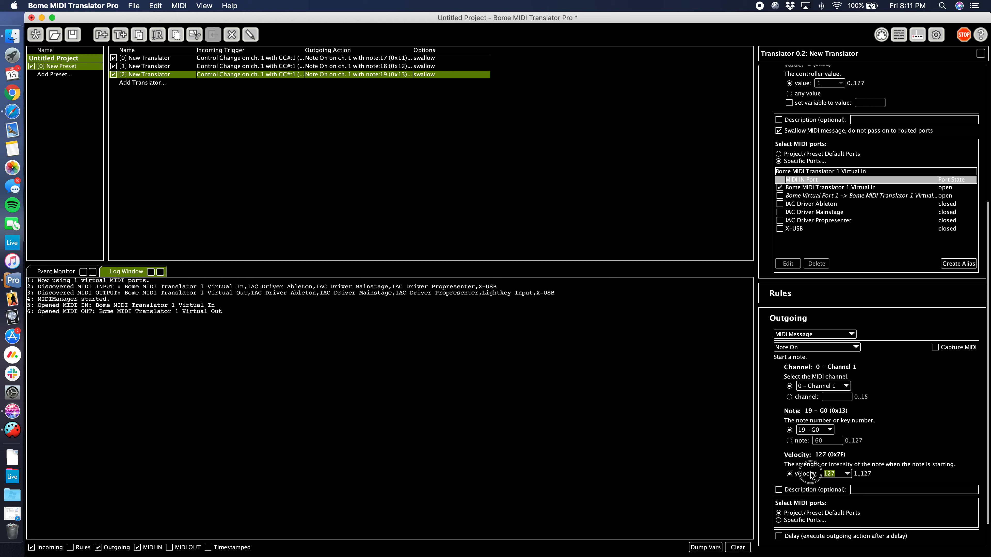
pyautogui.write('2')
# Route the third translator's outgoing message to the specific port Bome MIDI Translator 1 Virtual Out.
pyautogui.click(793, 521)
pyautogui.scroll(-5, 796, 530)
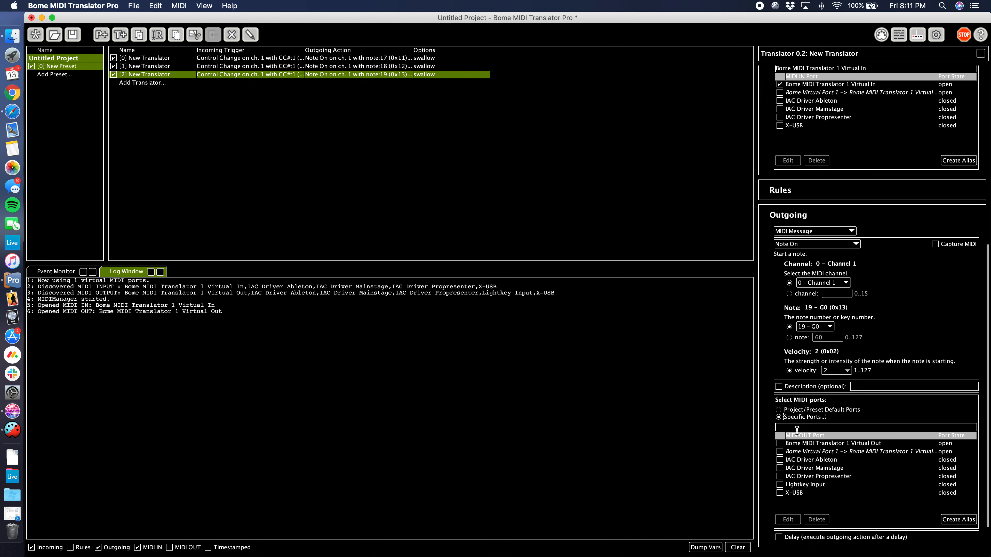
pyautogui.click(789, 446)
pyautogui.click(780, 443)
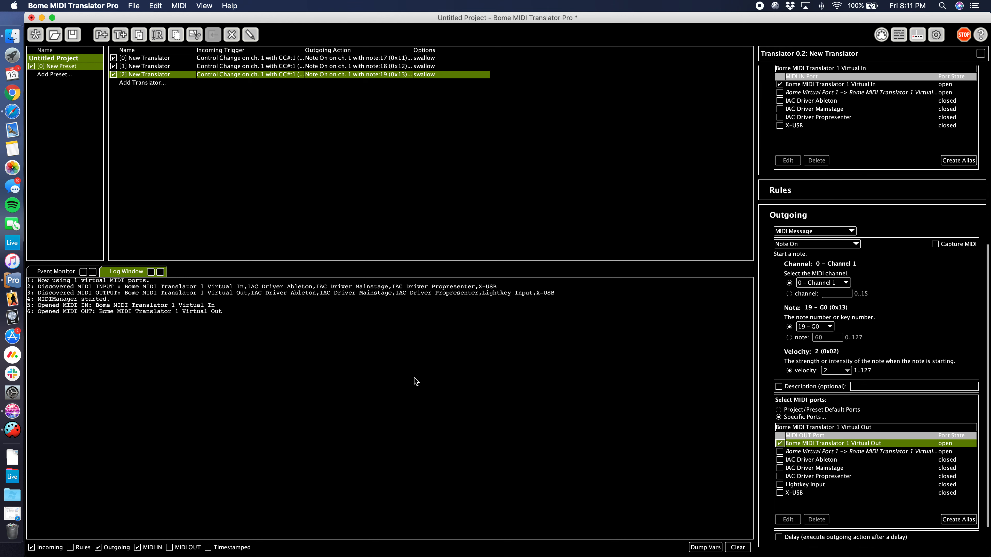
pyautogui.click(579, 503)
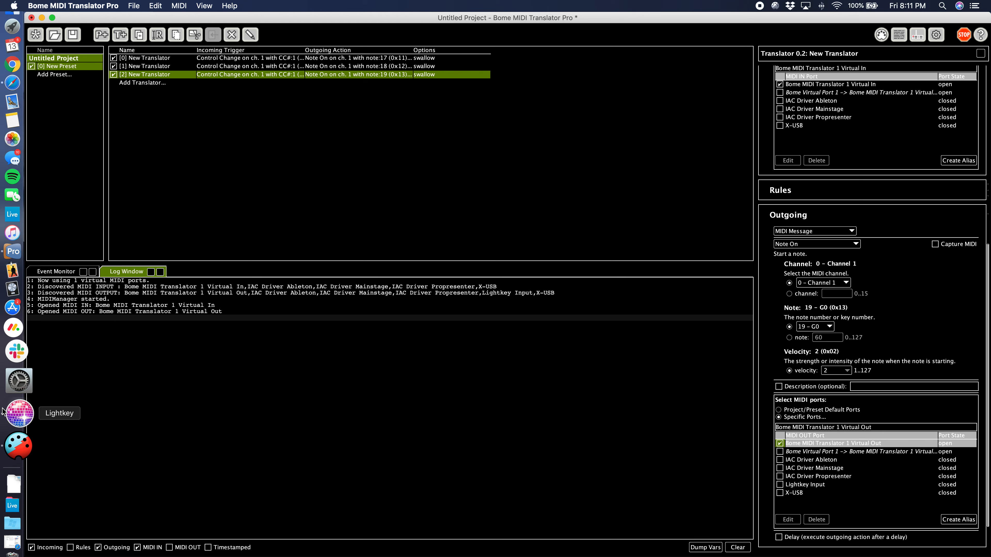
# Switch to Lightkey, close the External Control window, and return to Bome MIDI Translator Pro.
pyautogui.click(12, 430)
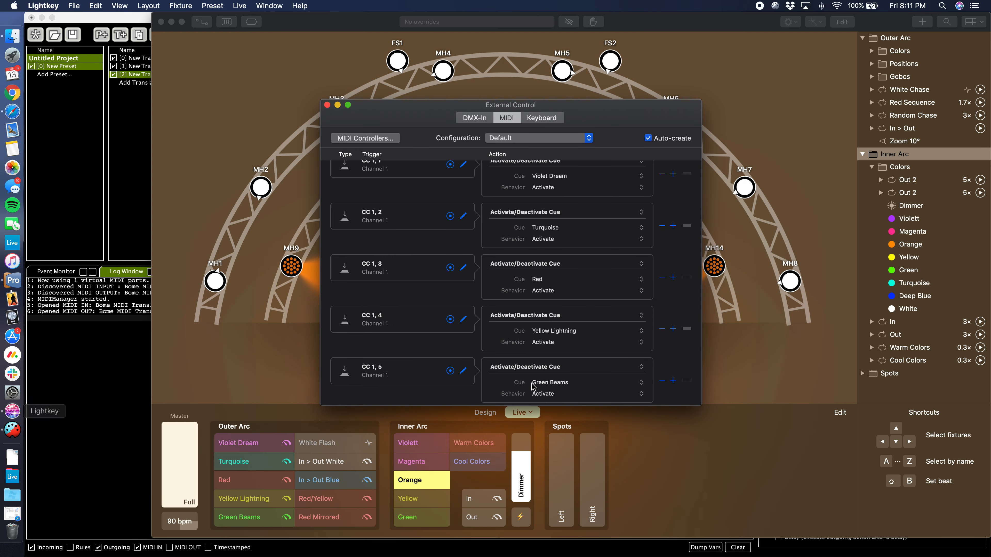
pyautogui.click(327, 105)
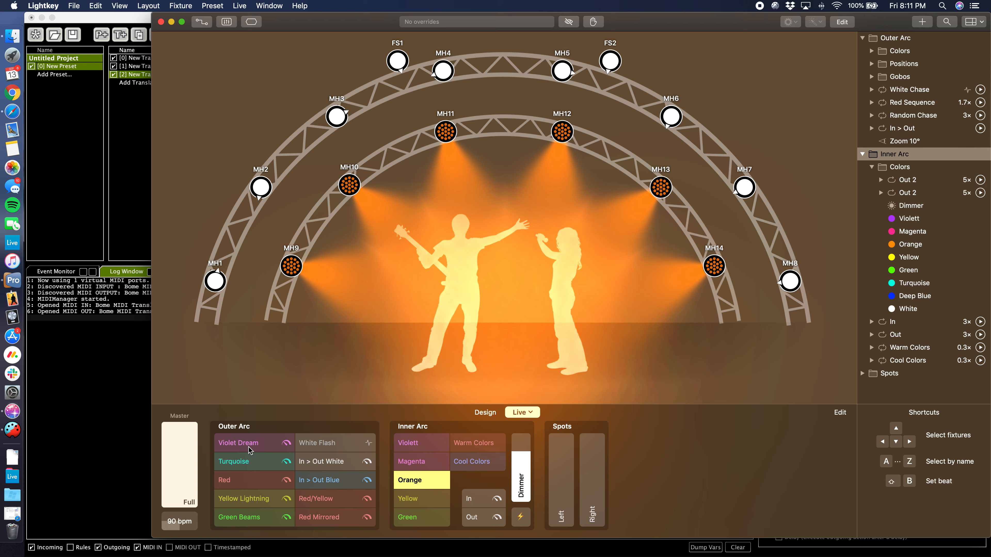
pyautogui.click(138, 128)
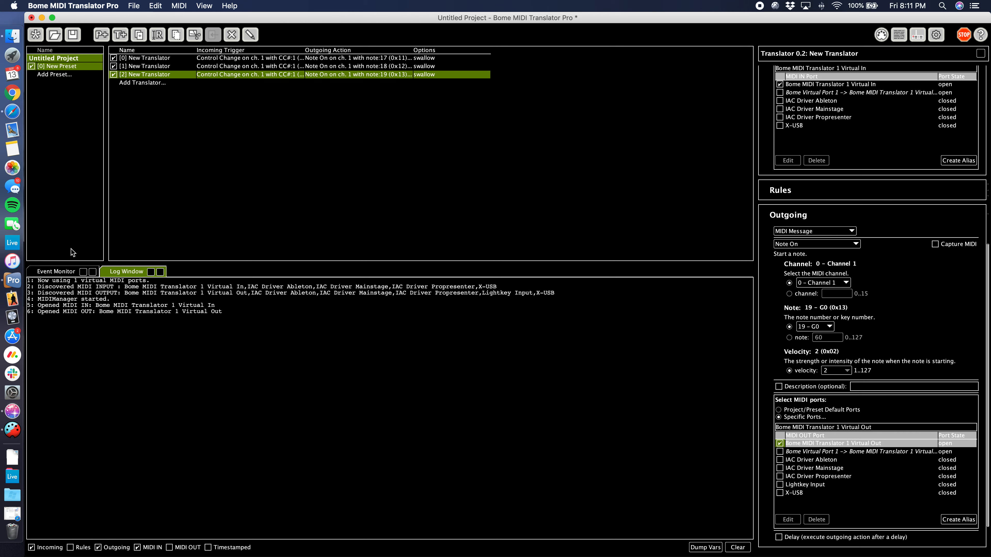
# Trigger slide 1 of the backgrounds item in ProPresenter 6, and test the link by activating the Violet Dream cue in Lightkey.
pyautogui.click(12, 280)
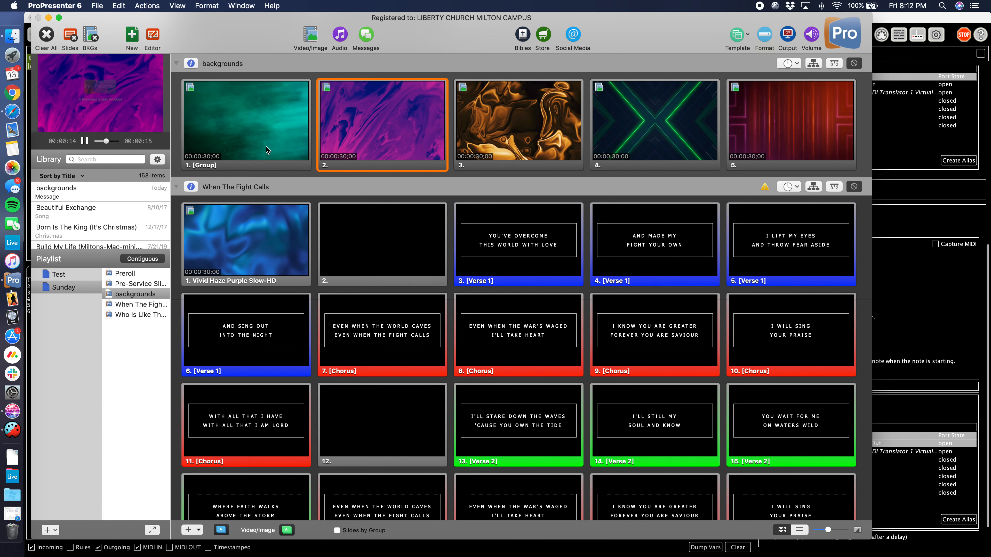
pyautogui.click(196, 134)
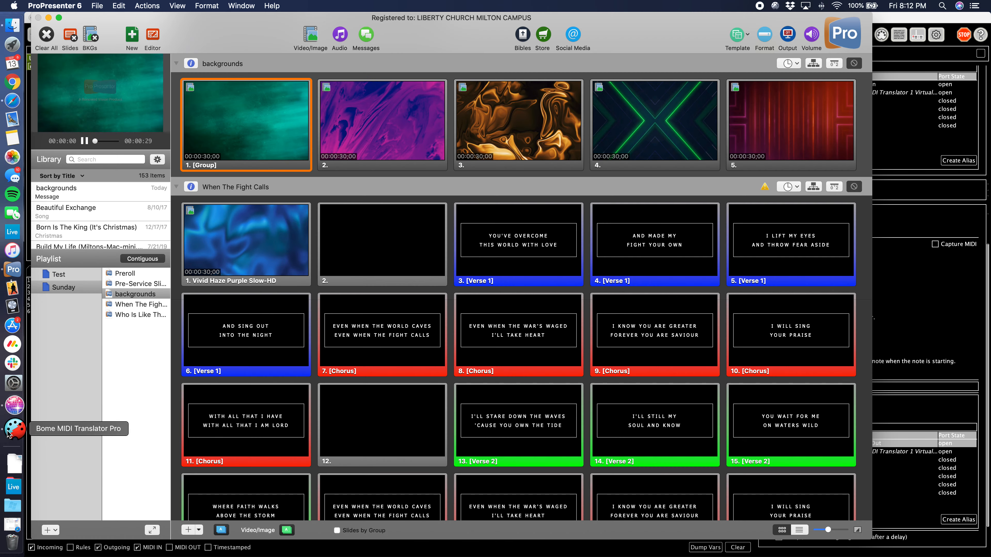
pyautogui.click(17, 404)
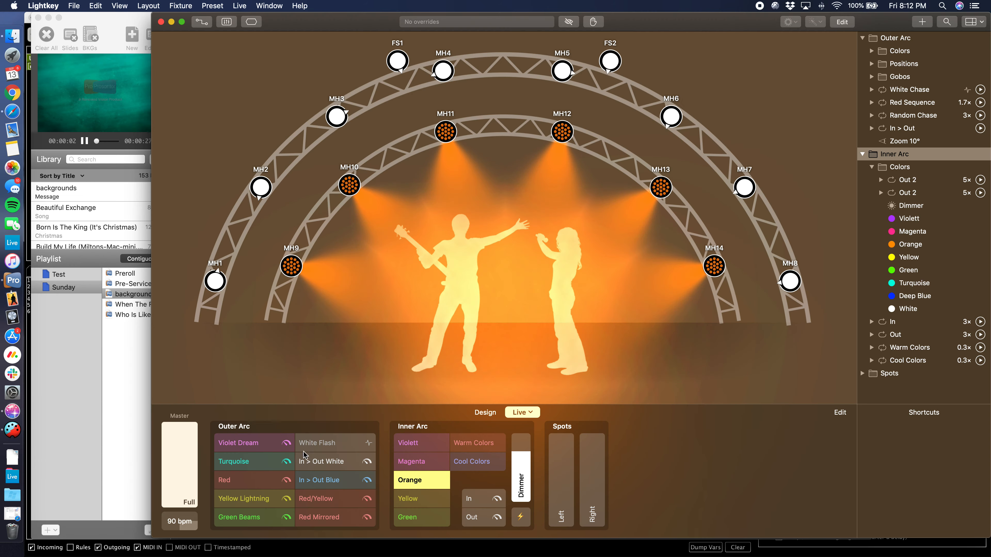
pyautogui.click(256, 451)
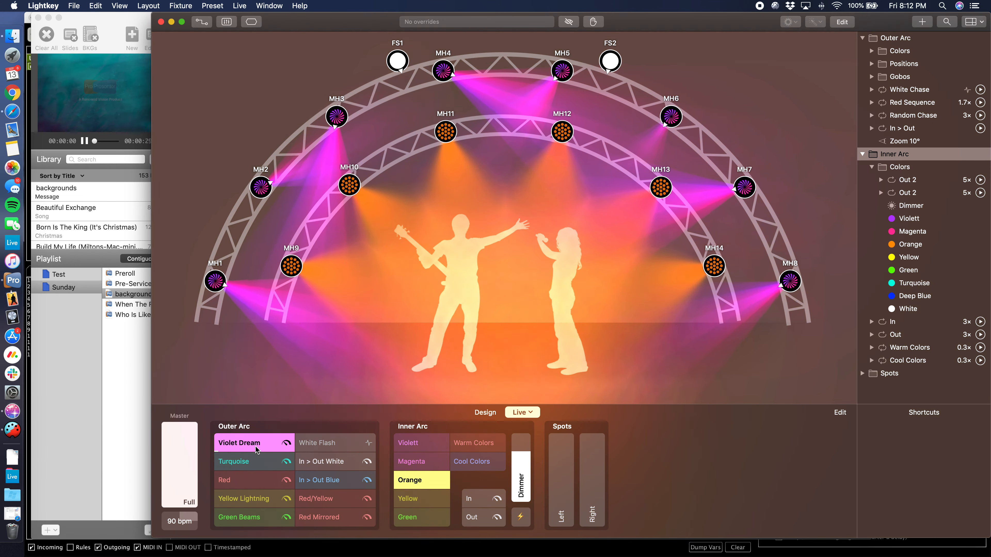
# Reposition the Lightkey window so slide 1 of ProPresenter's backgrounds item stays in view, and trigger that slide again.
pyautogui.moveTo(335, 30); pyautogui.dragTo(583, 178)
pyautogui.click(260, 124)
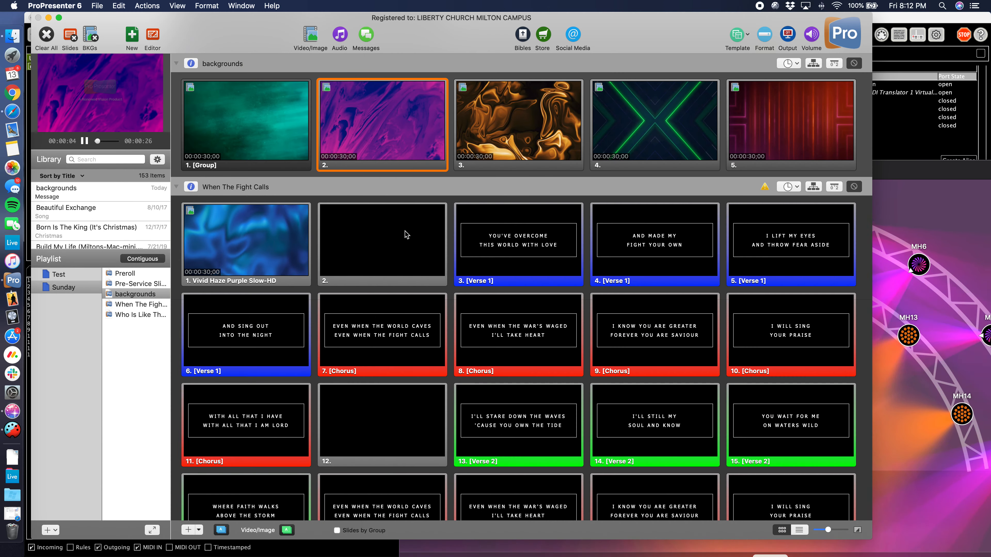
pyautogui.click(931, 236)
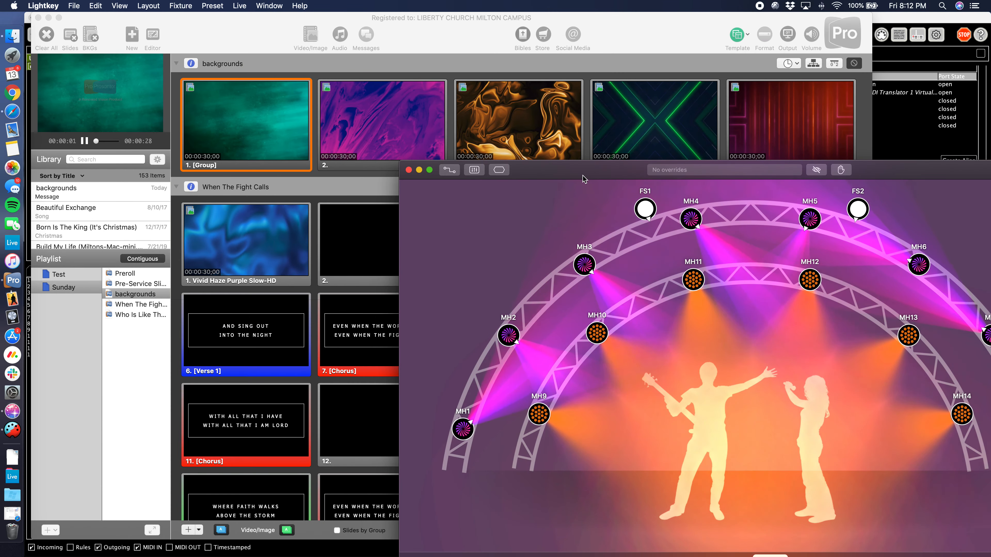
pyautogui.moveTo(583, 172); pyautogui.dragTo(568, 17)
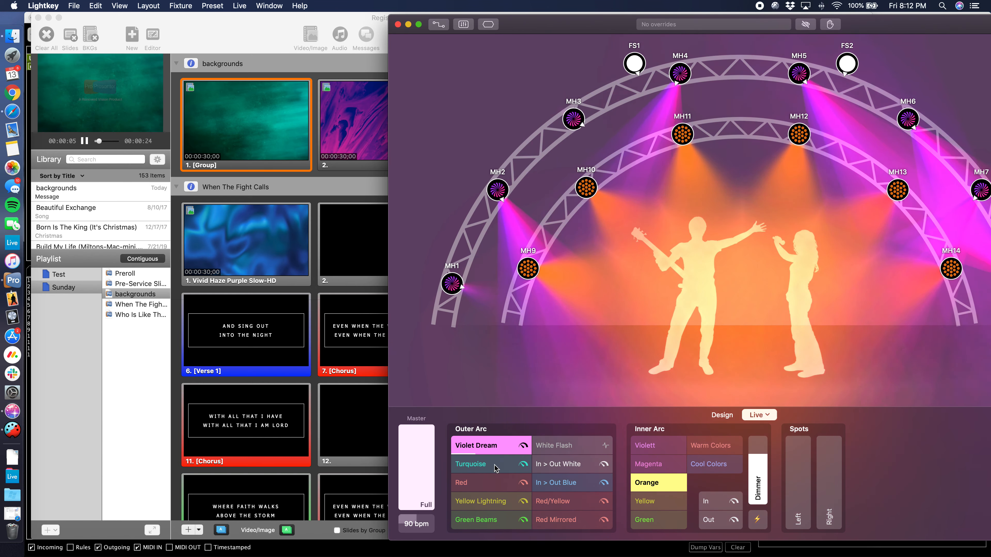
# Deactivate and reactivate the Violet Dream cue to test the slide change again, and bring ProPresenter 6 to the front.
pyautogui.click(490, 448)
pyautogui.click(492, 448)
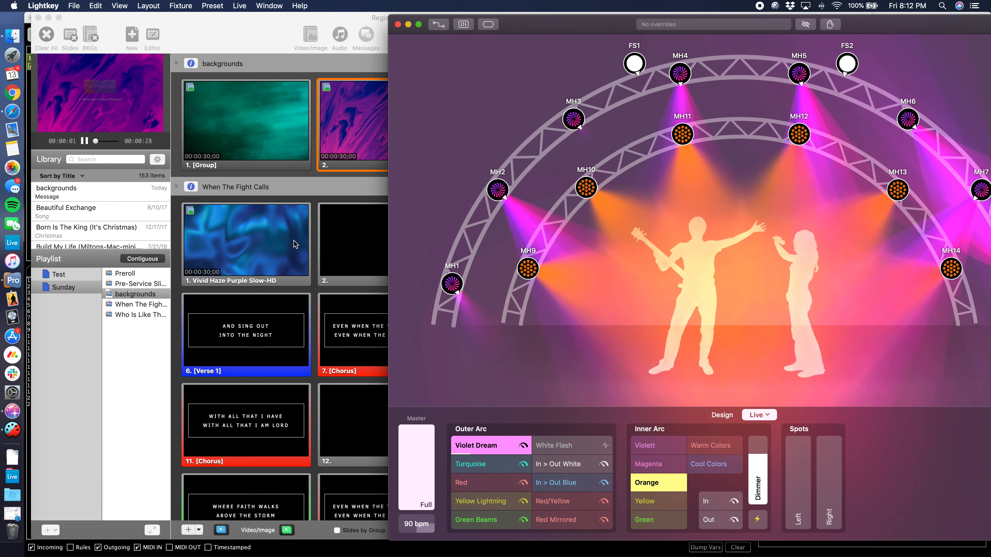
pyautogui.click(135, 401)
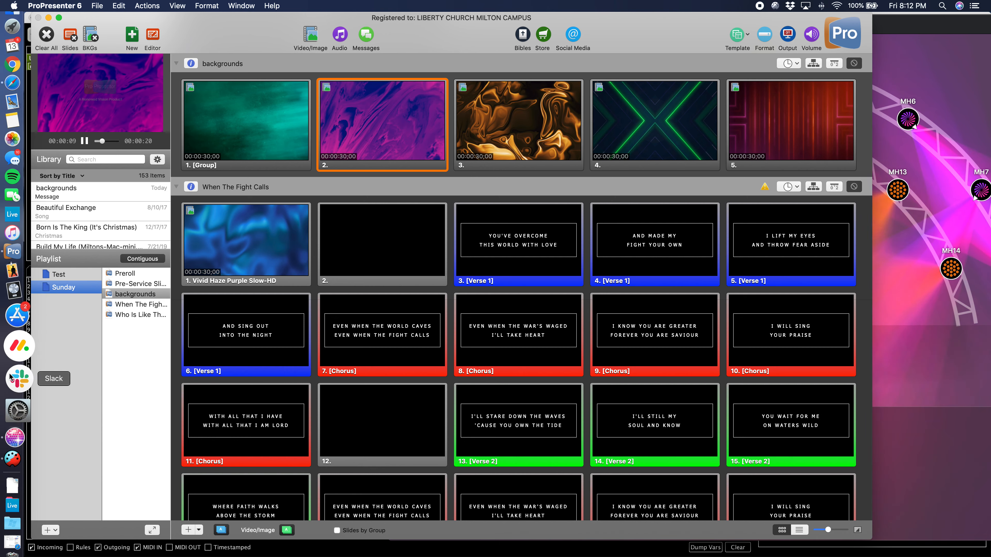
# Examine the incoming Control Change and outgoing Note On messages in Bome MIDI Translator Pro's log, comparing them with Lightkey's active cue.
pyautogui.click(16, 451)
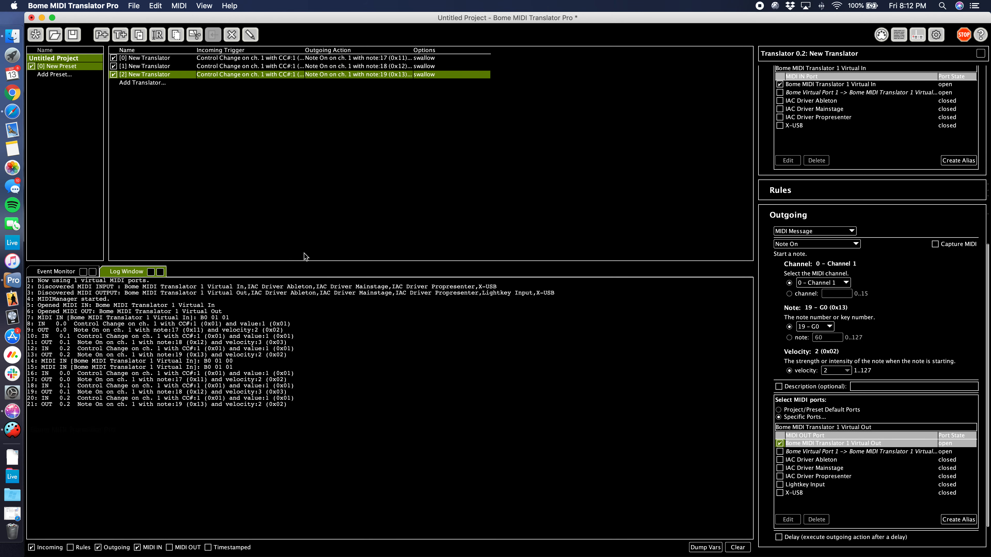
pyautogui.keyDown('super'); pyautogui.click(232, 58); pyautogui.keyUp('super')
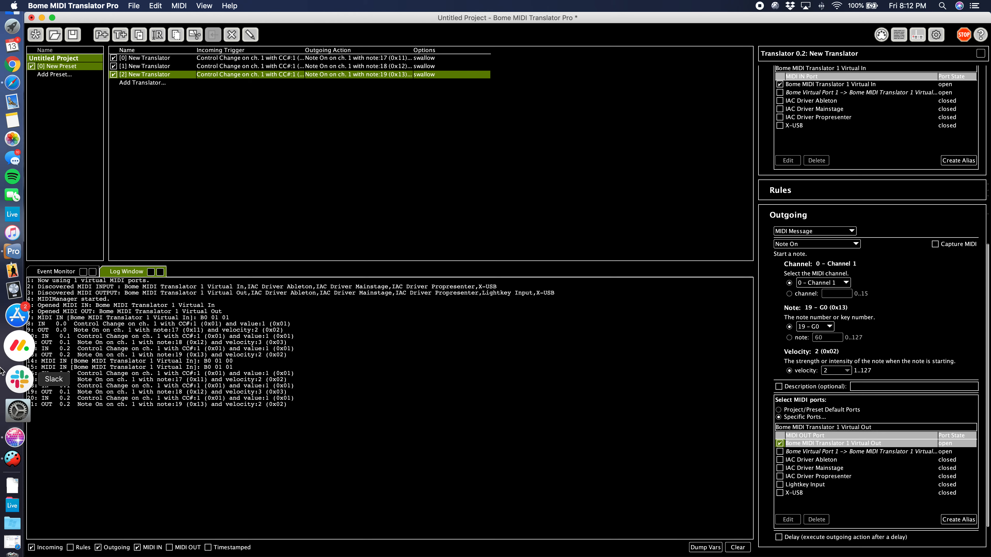
pyautogui.click(13, 411)
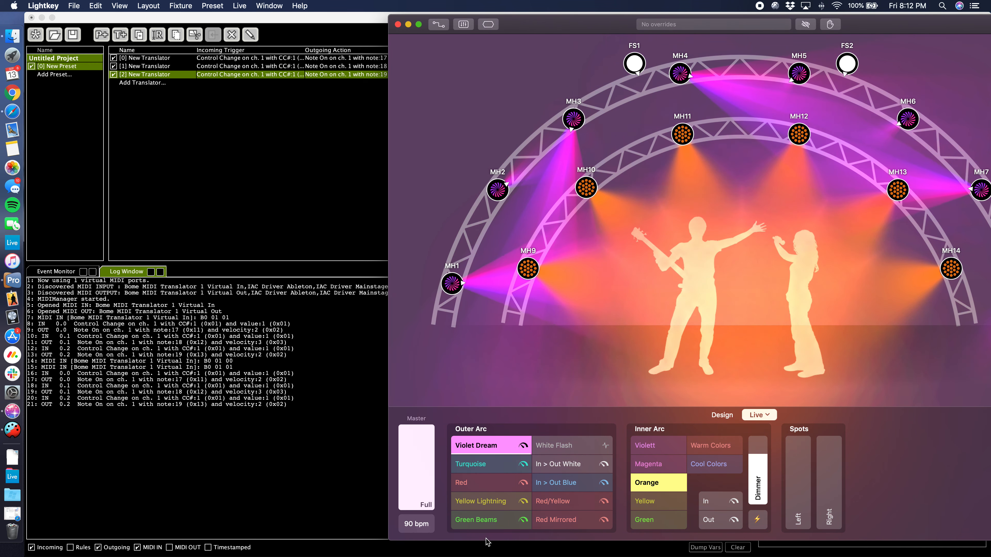
pyautogui.click(277, 126)
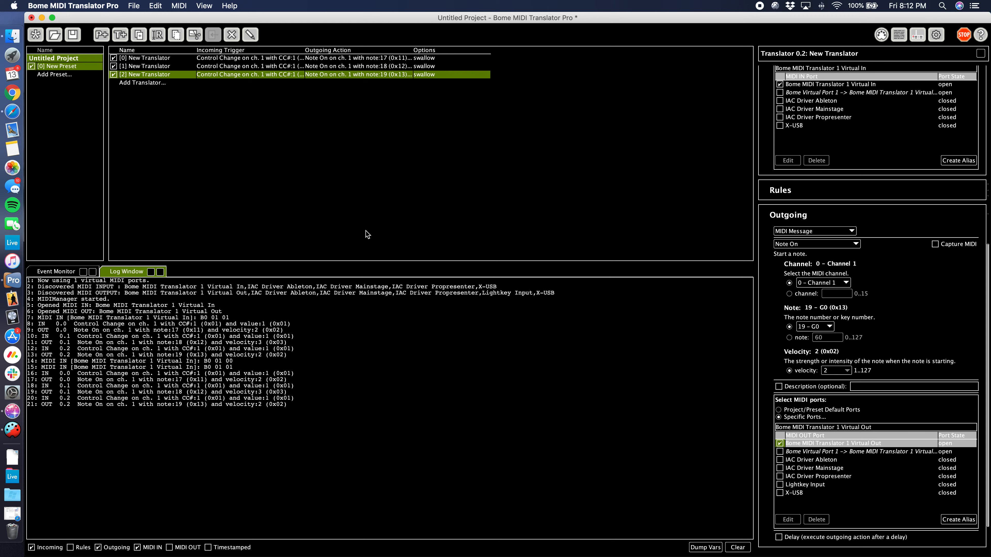
# Switch to ProPresenter 6, shift its window aside, and clear all live output.
pyautogui.click(16, 278)
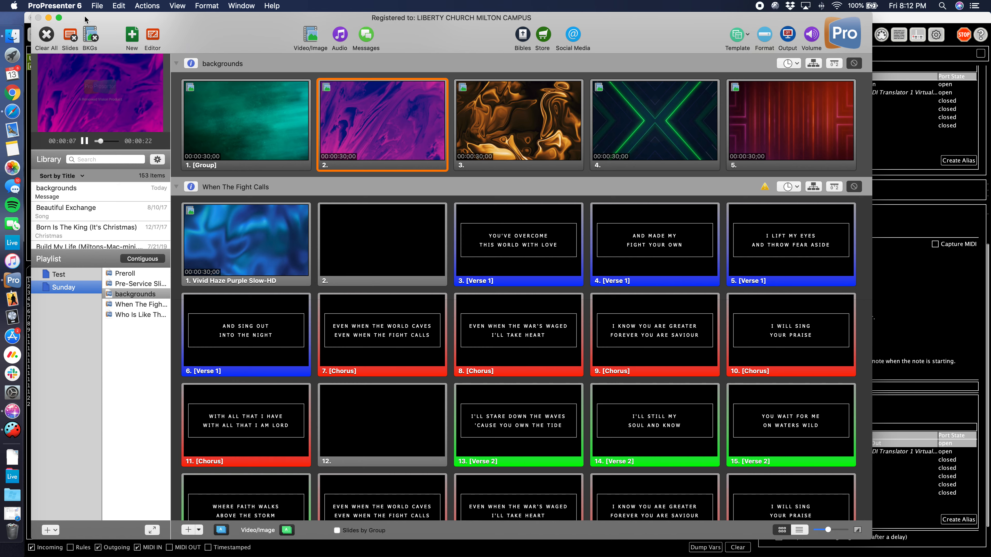
pyautogui.moveTo(229, 23); pyautogui.dragTo(282, 30)
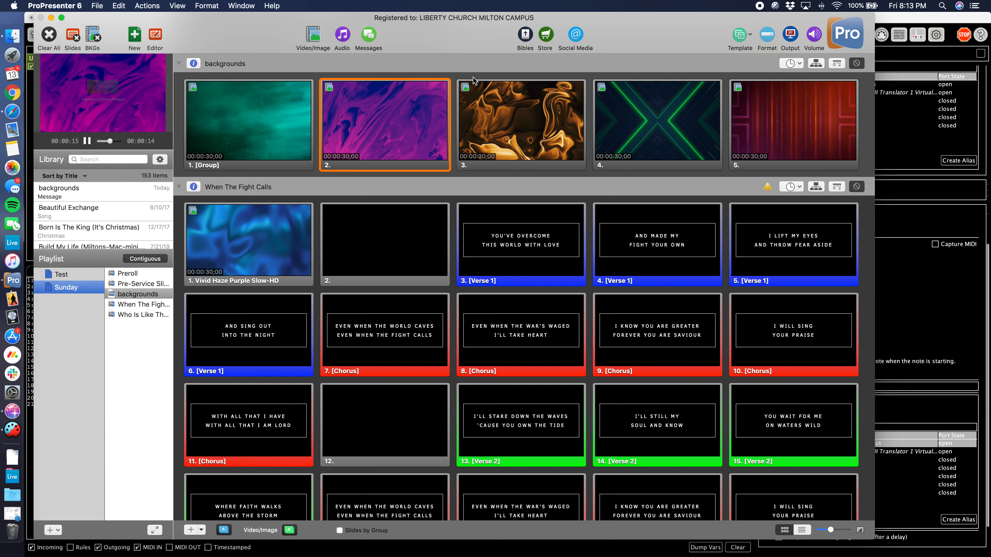
pyautogui.moveTo(467, 28); pyautogui.dragTo(481, 27)
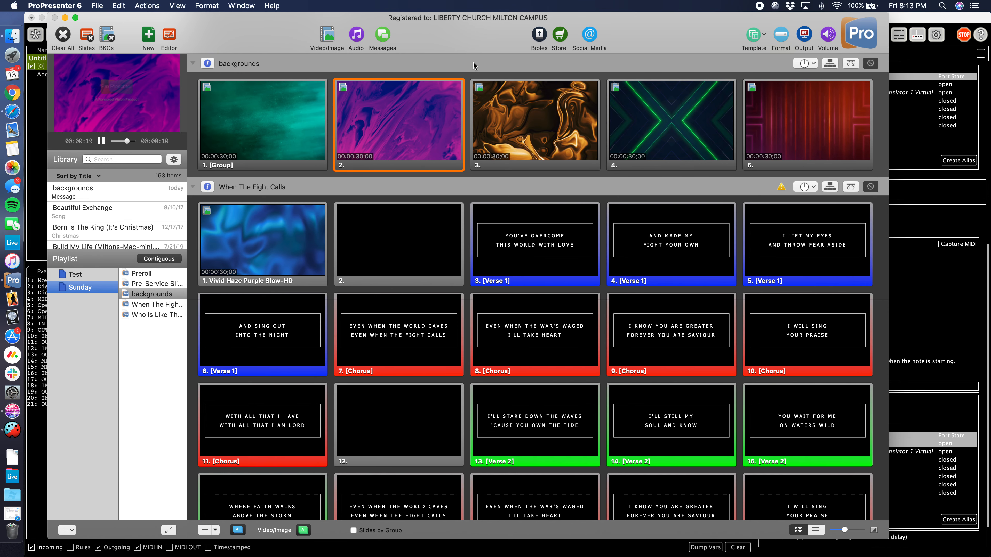
pyautogui.moveTo(447, 26); pyautogui.dragTo(474, 25)
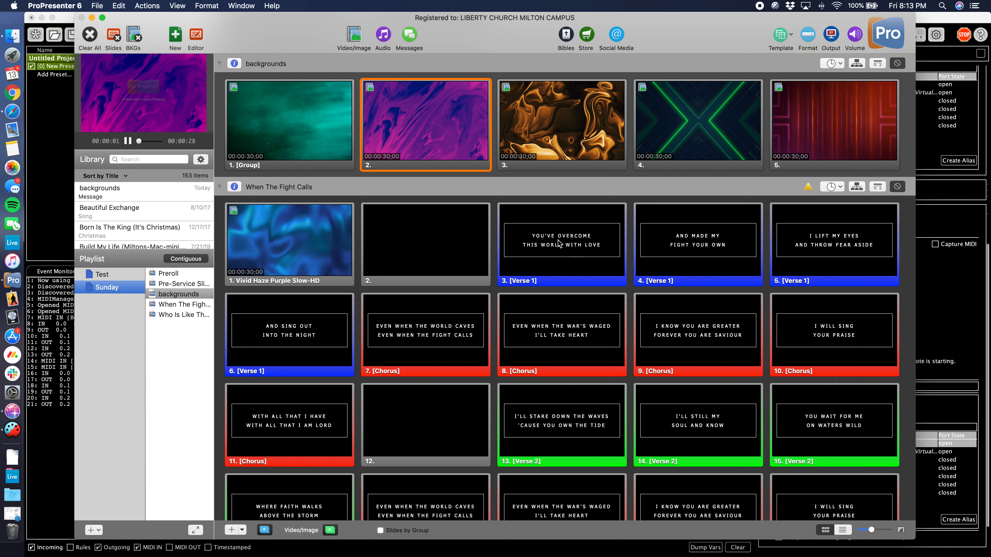
pyautogui.click(97, 42)
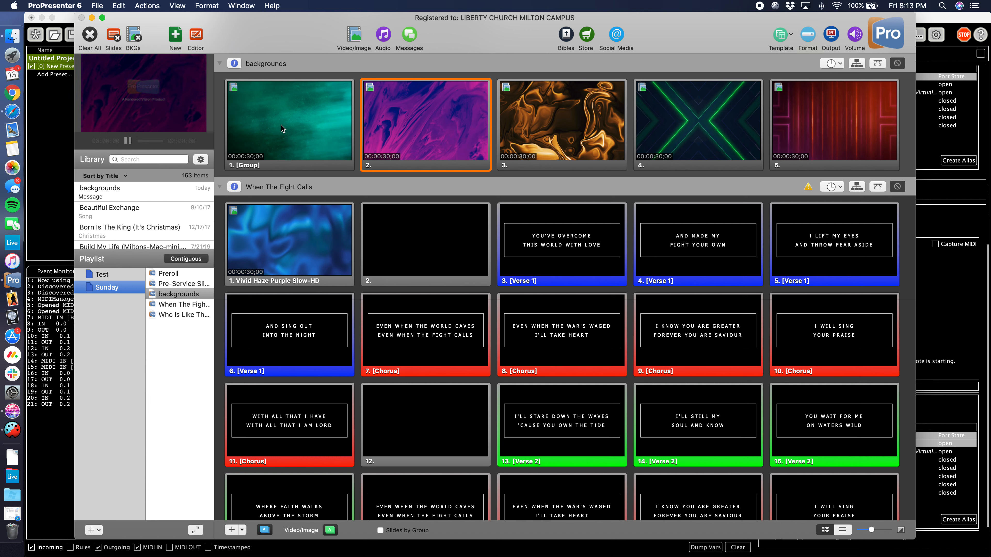